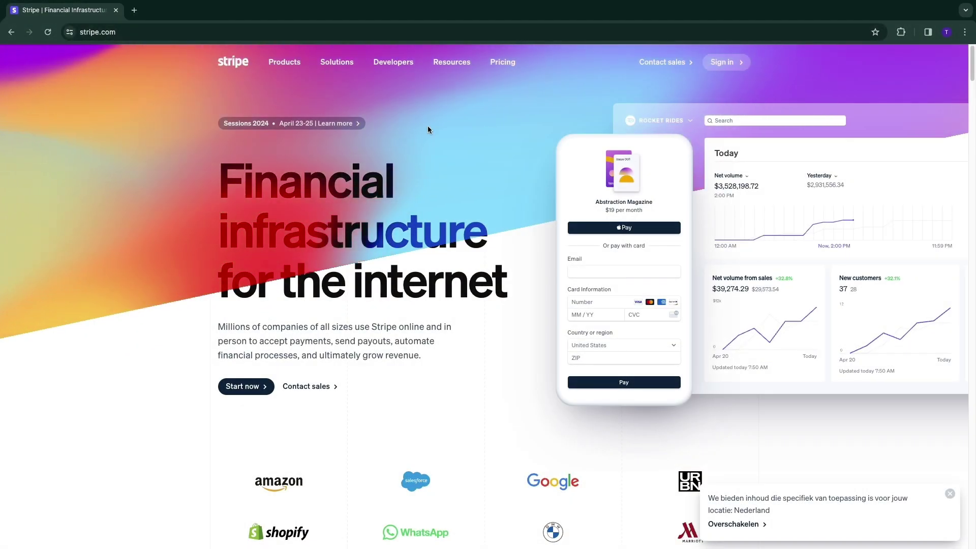
- Review Stripe's pricing page, noting the 2.9% + 30¢ standard card fee
{"action": "left_click", "coordinate": [504, 61]}
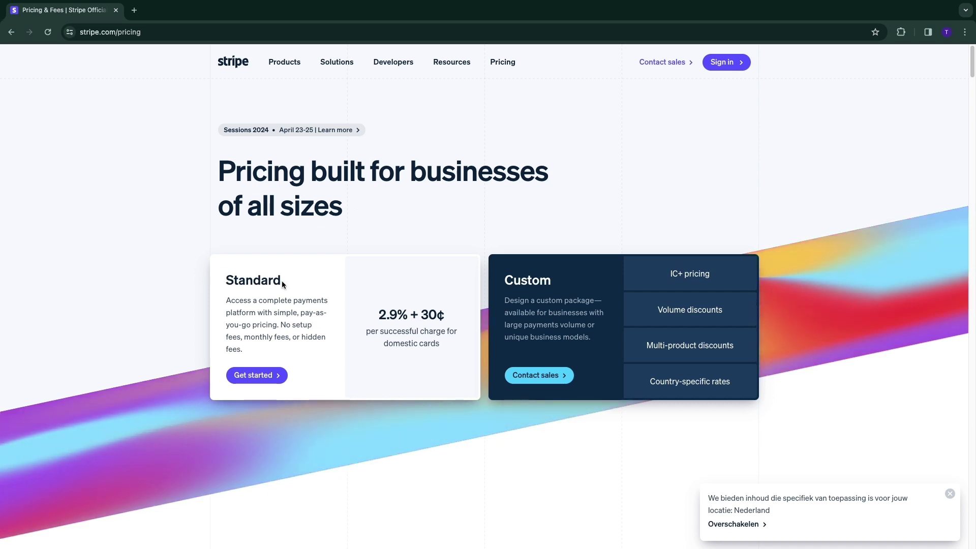
{"action": "double_click", "coordinate": [432, 315]}
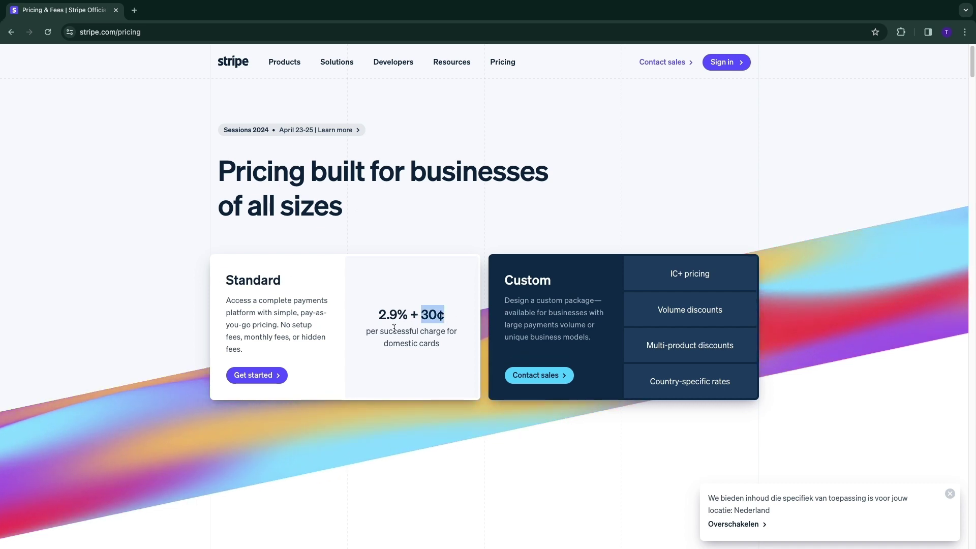
{"action": "left_click", "coordinate": [390, 282]}
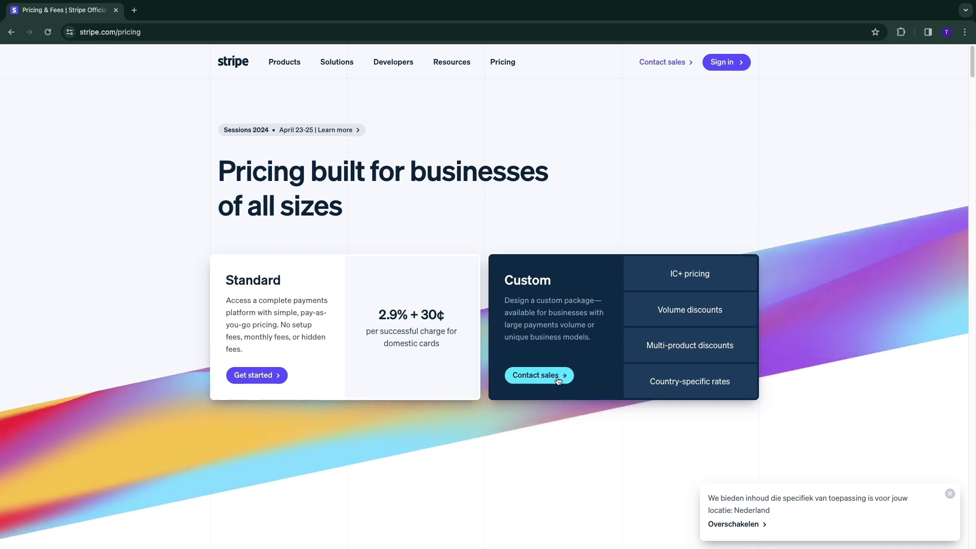
{"action": "left_click_drag", "start_coordinate": [504, 279], "coordinate": [590, 300]}
{"action": "left_click", "coordinate": [298, 273]}
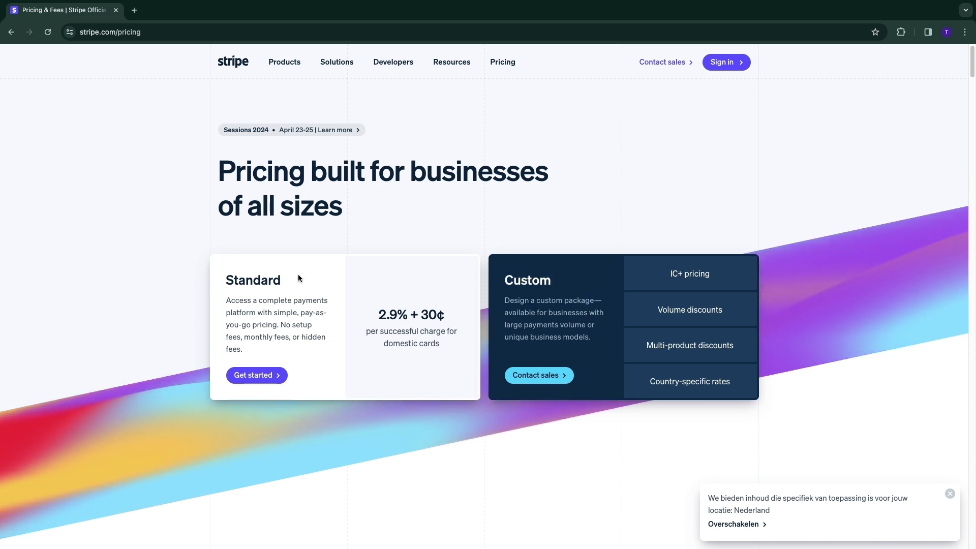
{"action": "left_click_drag", "start_coordinate": [374, 315], "coordinate": [456, 319]}
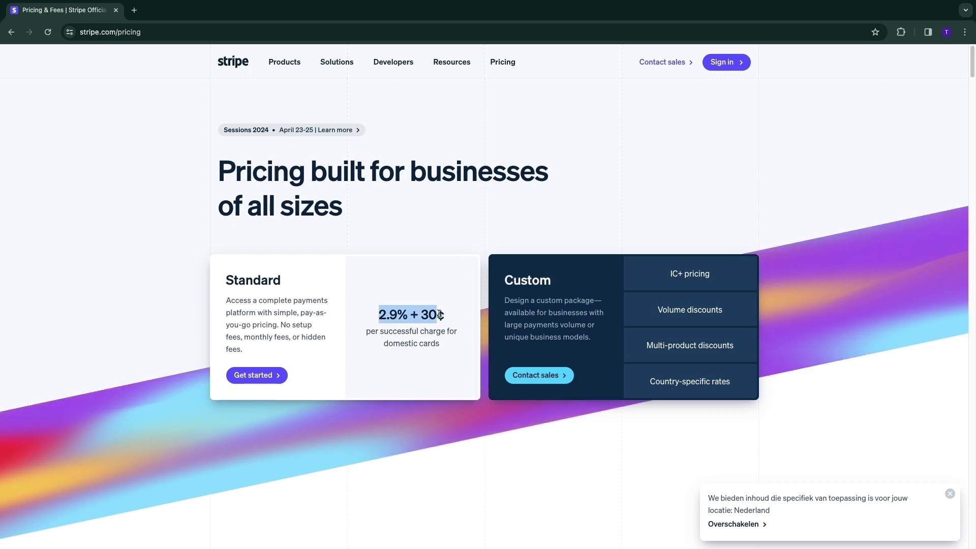
{"action": "key", "text": "alt+Left"}
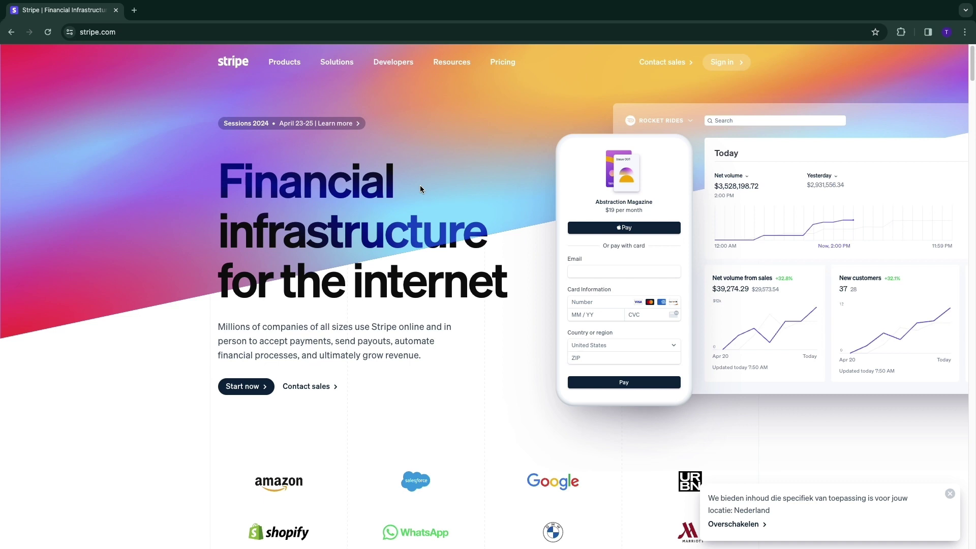
- Fill in the sign-up email and full name, accept the suggested password, and create the account
{"action": "left_click", "coordinate": [250, 388]}
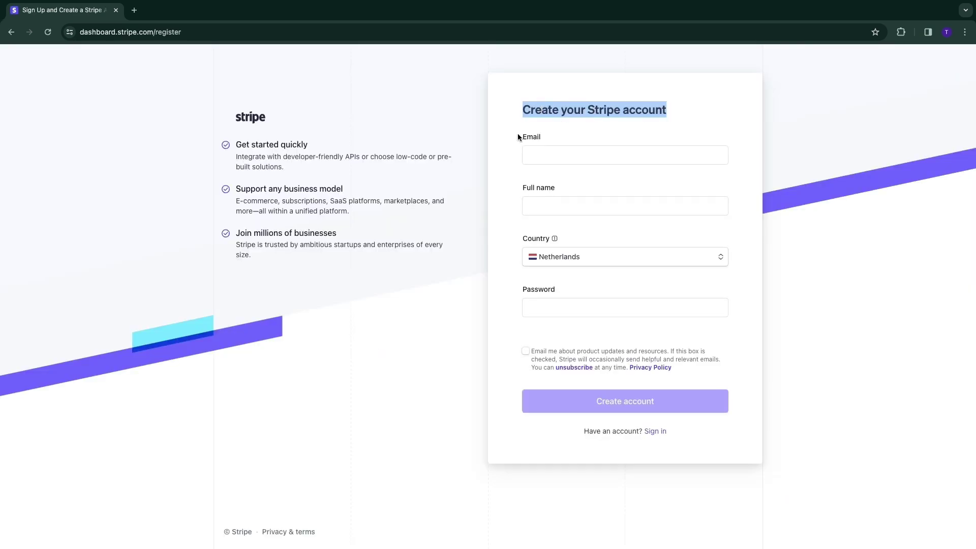
{"action": "left_click_drag", "start_coordinate": [521, 140], "coordinate": [549, 152]}
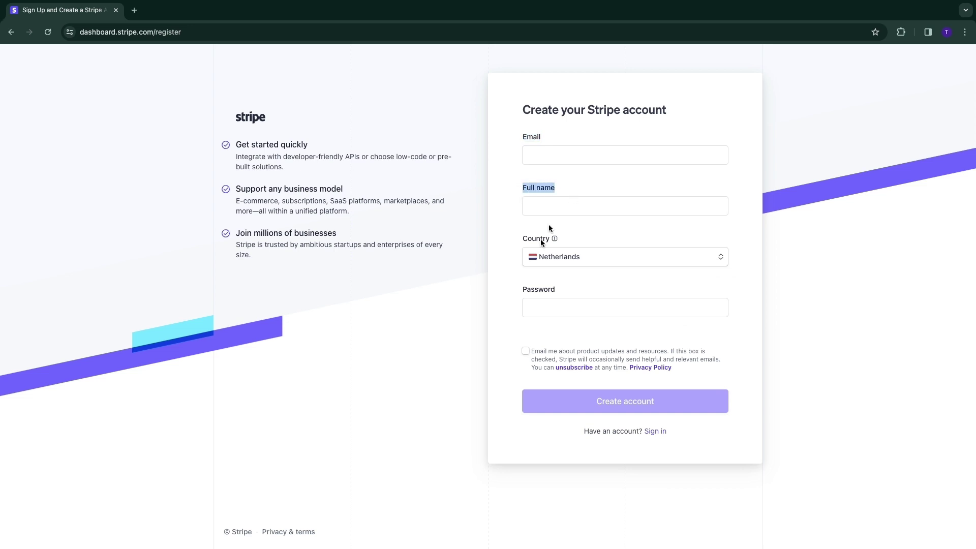
{"action": "left_click_drag", "start_coordinate": [518, 187], "coordinate": [521, 288]}
{"action": "left_click", "coordinate": [521, 288]}
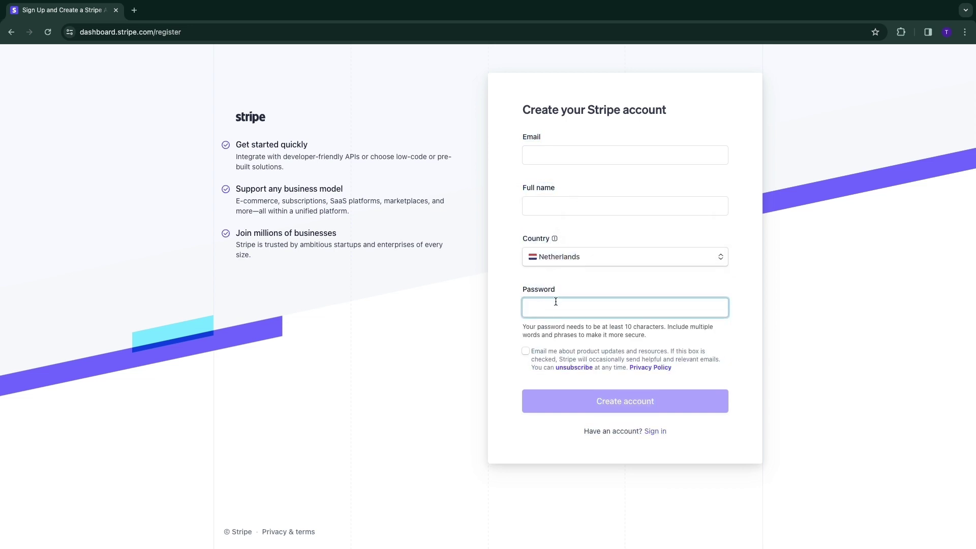
{"action": "left_click", "coordinate": [580, 155]}
{"action": "key", "text": "Tab"}
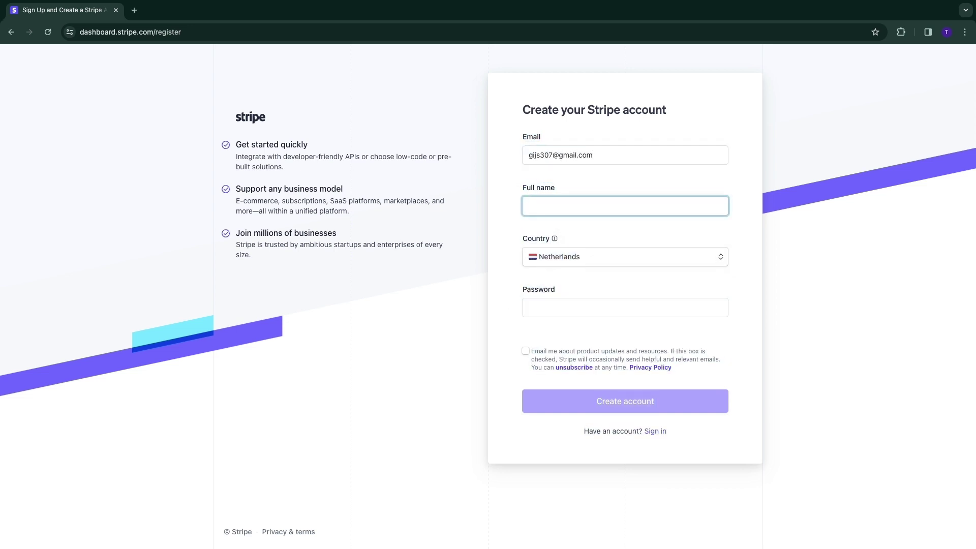
{"action": "type", "text": "tle"}
{"action": "key", "text": "Tab"}
{"action": "key", "text": "Tab"}
{"action": "key", "text": "Return"}
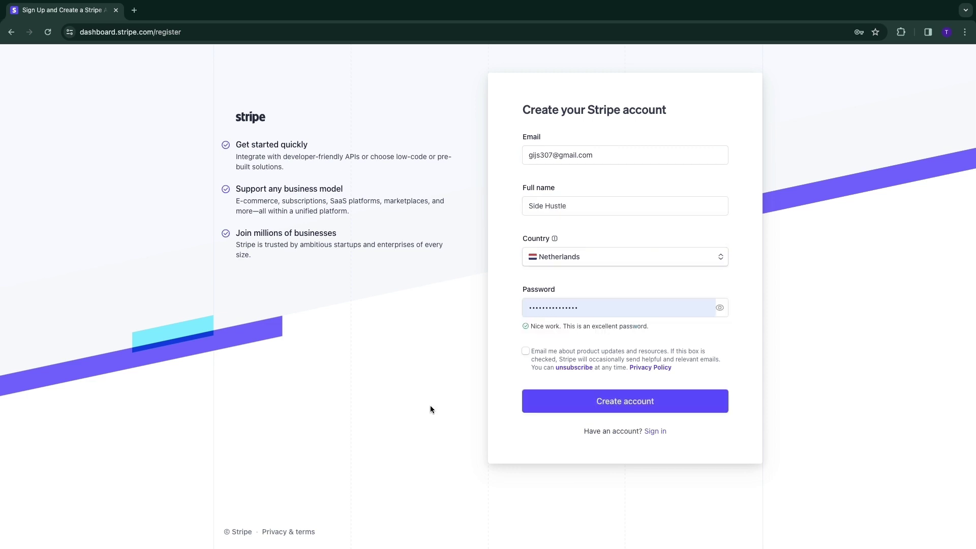
{"action": "left_click", "coordinate": [611, 401]}
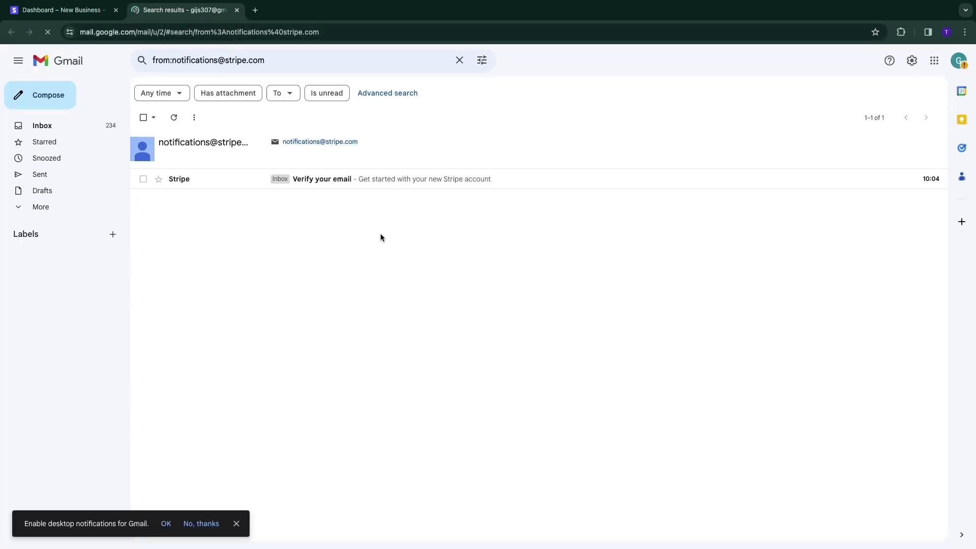
- Open Stripe's 'Verify your email' message in Gmail and verify the address
{"action": "left_click", "coordinate": [438, 179]}
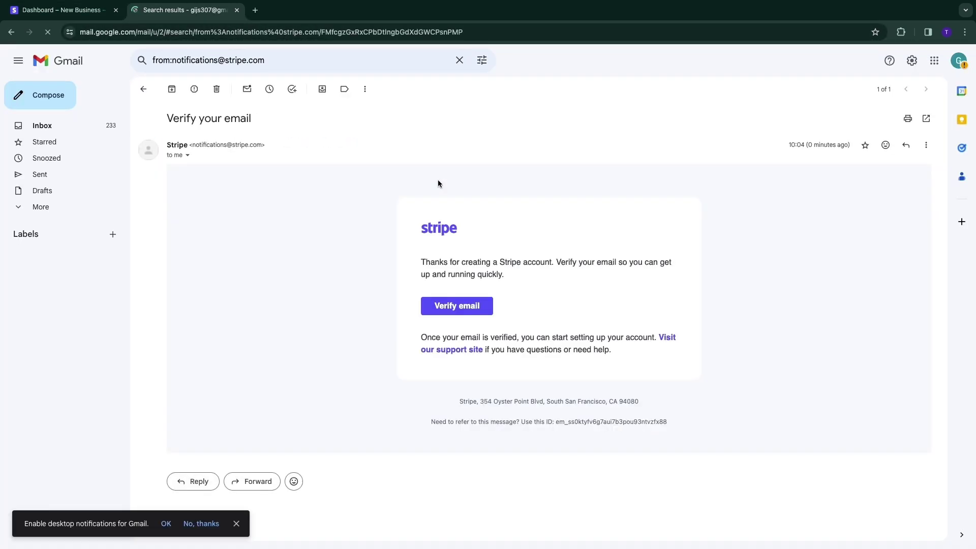
{"action": "left_click", "coordinate": [456, 309]}
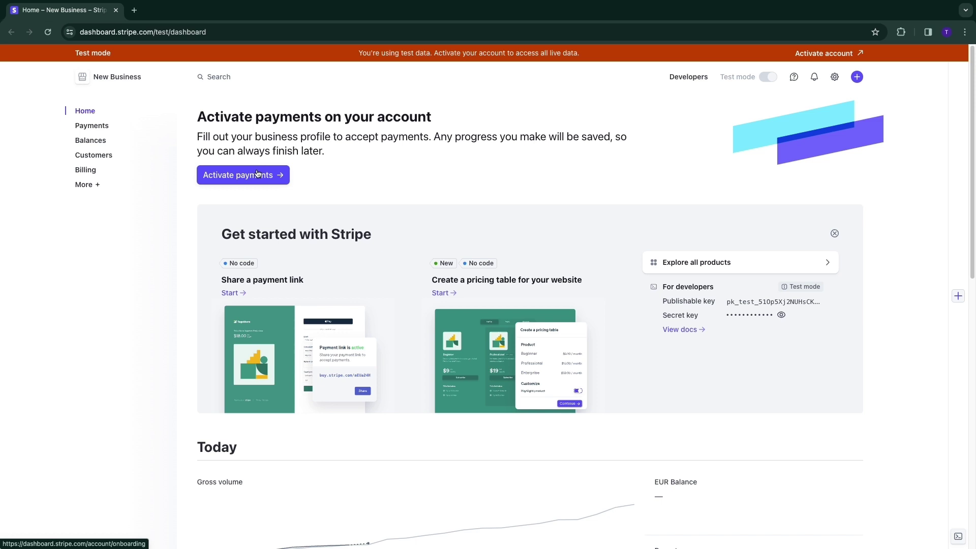
- Start payment activation from the dashboard Home with Activate payments
{"action": "mouse_move", "coordinate": [195, 132]}
{"action": "left_mouse_down"}
{"action": "mouse_move", "coordinate": [496, 138]}
{"action": "mouse_move", "coordinate": [273, 152]}
{"action": "left_mouse_up"}
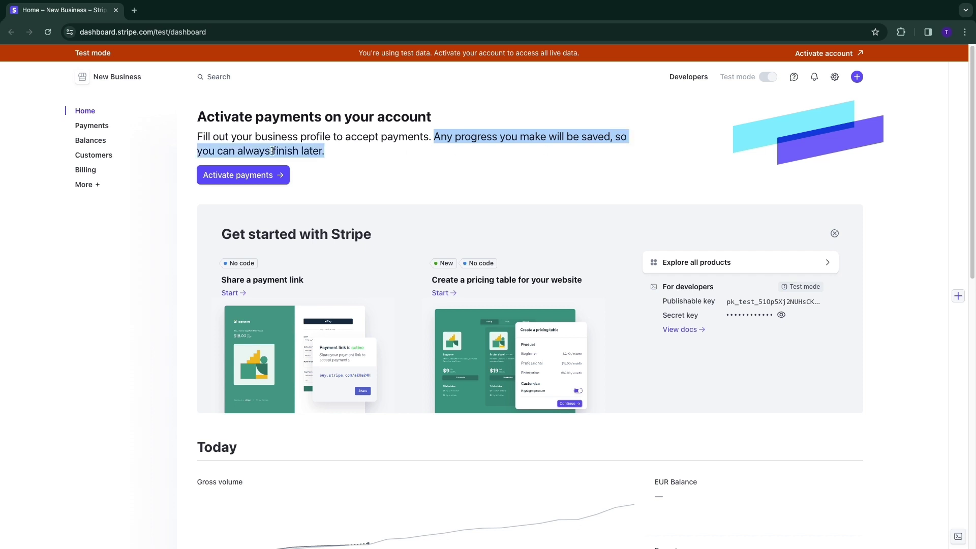
{"action": "left_click", "coordinate": [261, 178]}
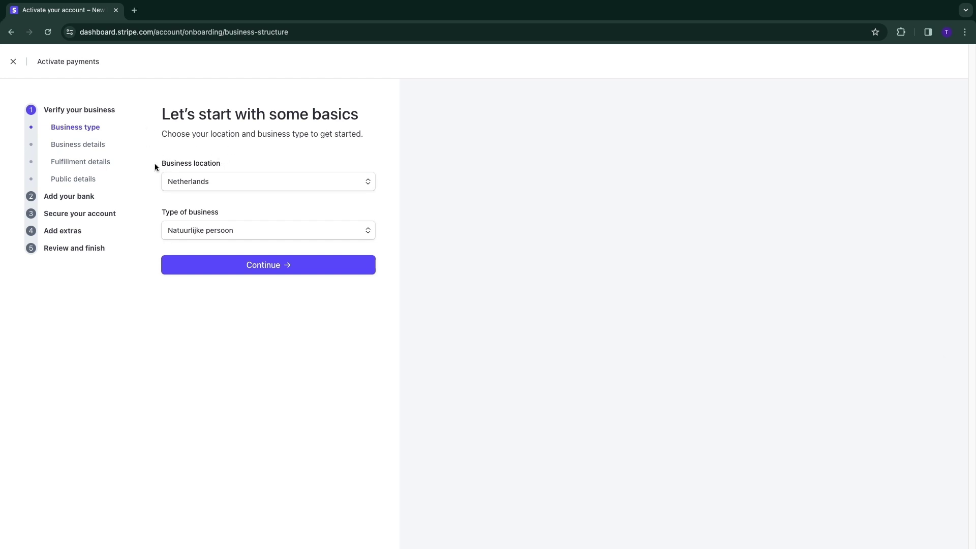
- Confirm Netherlands and Natuurlijke persoon as business basics, then continue to business details
{"action": "left_click_drag", "start_coordinate": [156, 215], "coordinate": [192, 218]}
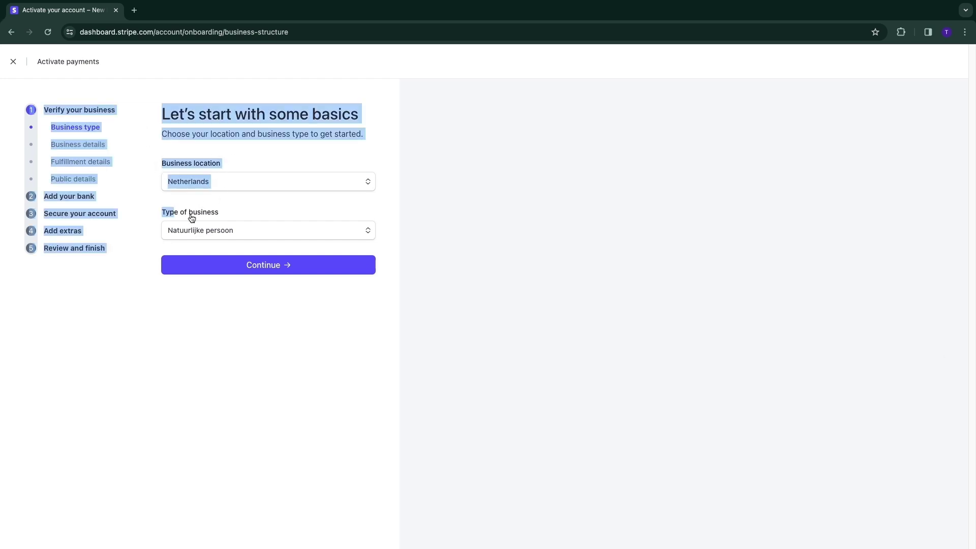
{"action": "left_click", "coordinate": [267, 215]}
{"action": "left_click", "coordinate": [225, 231]}
{"action": "left_click", "coordinate": [247, 207]}
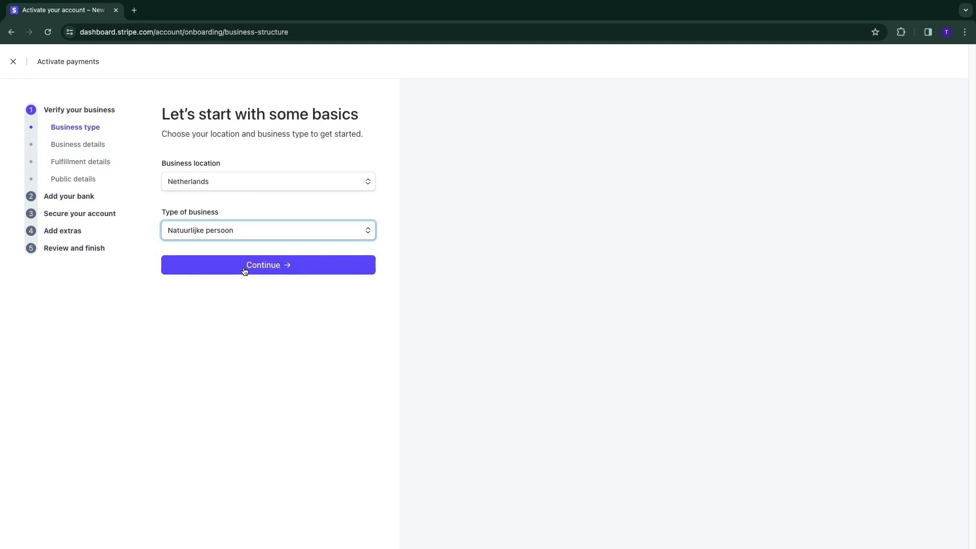
{"action": "left_click", "coordinate": [244, 270]}
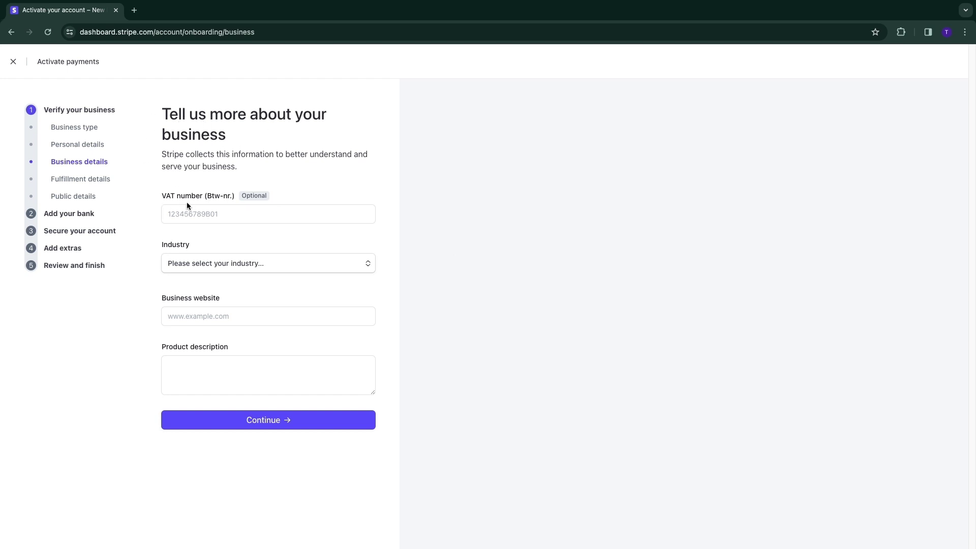
- Set the industry to Vocational schools or trade schools under Education
{"action": "left_click_drag", "start_coordinate": [162, 200], "coordinate": [202, 201]}
{"action": "left_click", "coordinate": [164, 248]}
{"action": "left_click_drag", "start_coordinate": [153, 247], "coordinate": [220, 246]}
{"action": "left_click", "coordinate": [224, 262]}
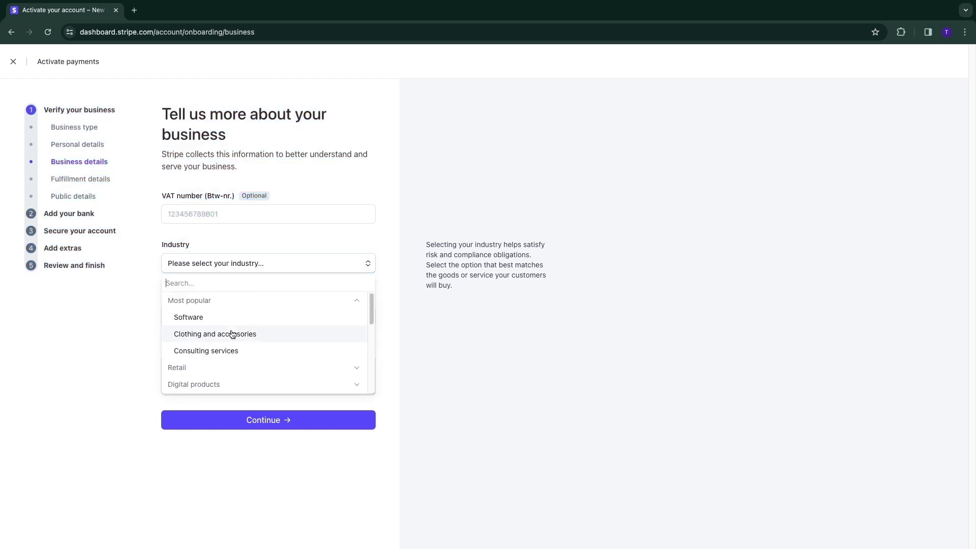
{"action": "scroll", "coordinate": [236, 353], "scroll_direction": "down", "scroll_amount": 10}
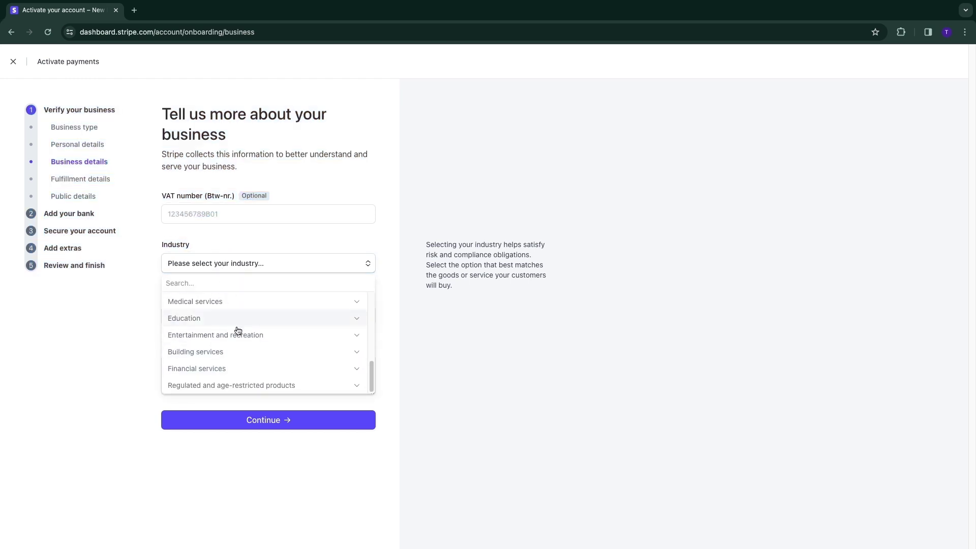
{"action": "scroll", "coordinate": [273, 365], "scroll_direction": "up", "scroll_amount": 1}
{"action": "left_click", "coordinate": [355, 335]}
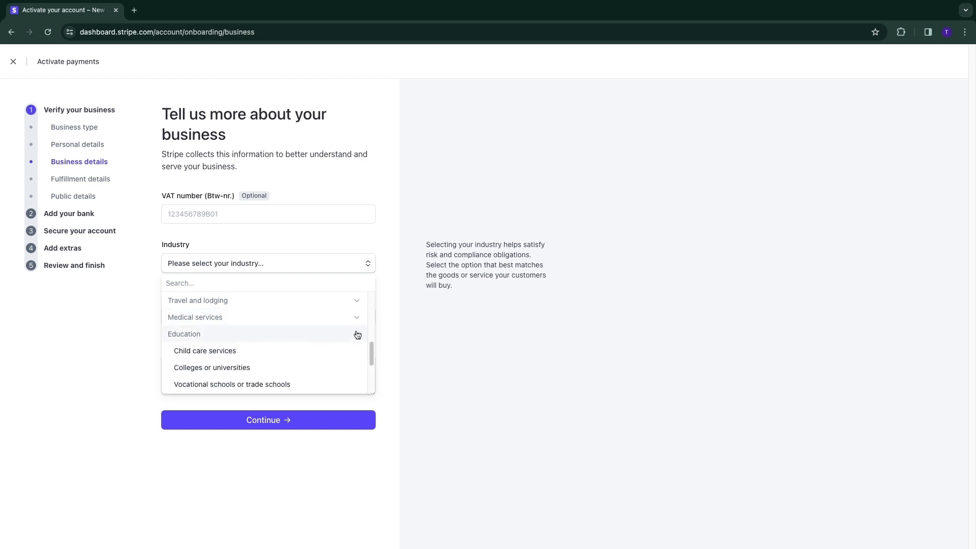
{"action": "scroll", "coordinate": [258, 352], "scroll_direction": "down", "scroll_amount": 1}
{"action": "scroll", "coordinate": [260, 335], "scroll_direction": "down", "scroll_amount": 3}
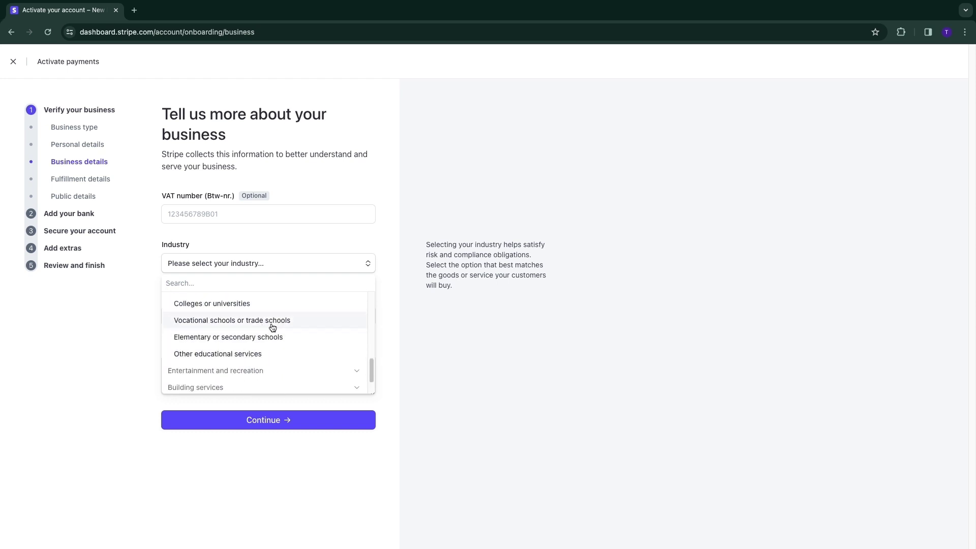
{"action": "left_click", "coordinate": [271, 324]}
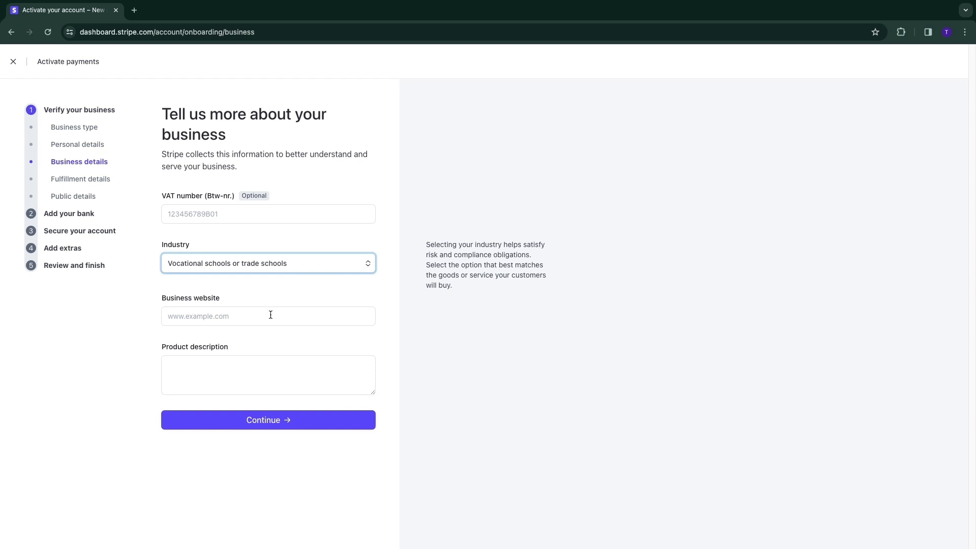
- Paste the YouTube channel link as the business website
{"action": "left_click", "coordinate": [163, 302]}
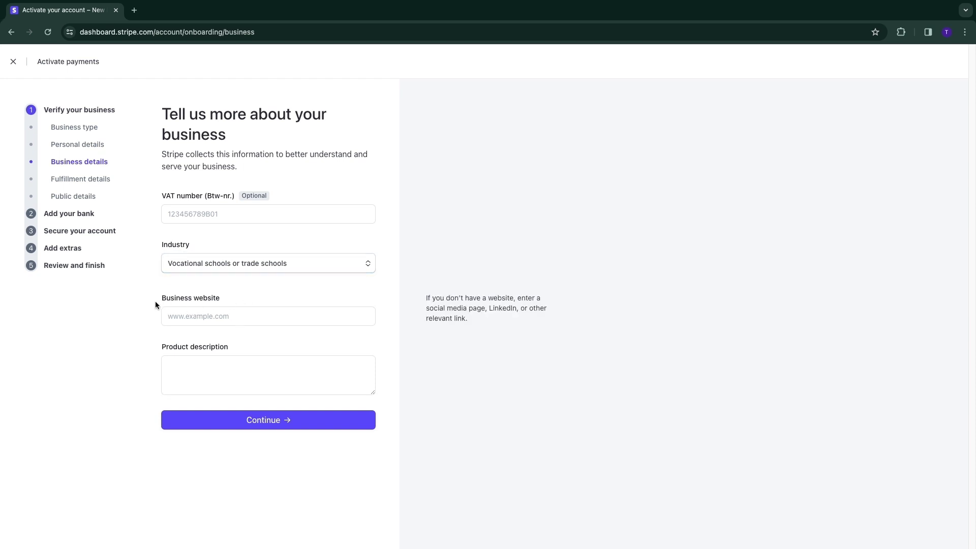
{"action": "left_click_drag", "start_coordinate": [426, 299], "coordinate": [537, 301]}
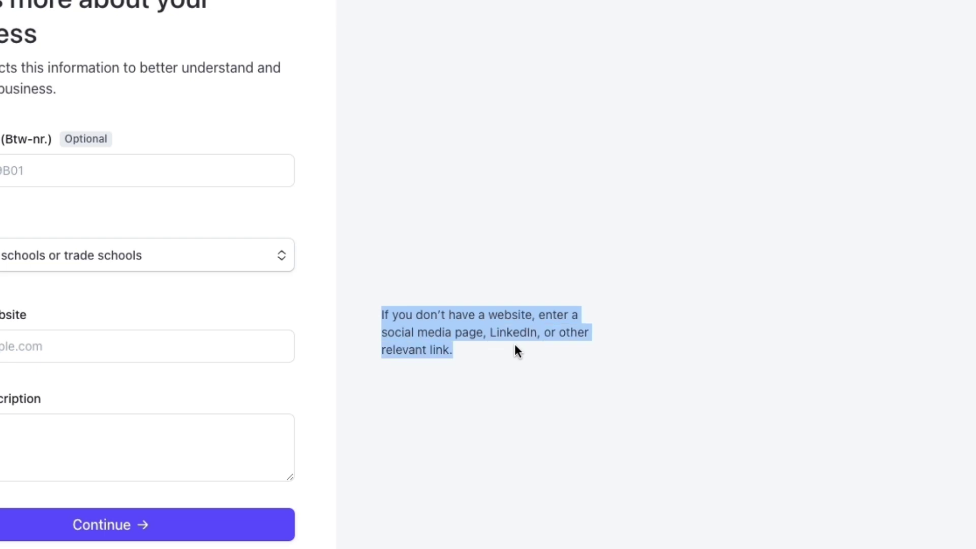
{"action": "left_click_drag", "start_coordinate": [573, 318], "coordinate": [517, 345]}
{"action": "left_click", "coordinate": [127, 344]}
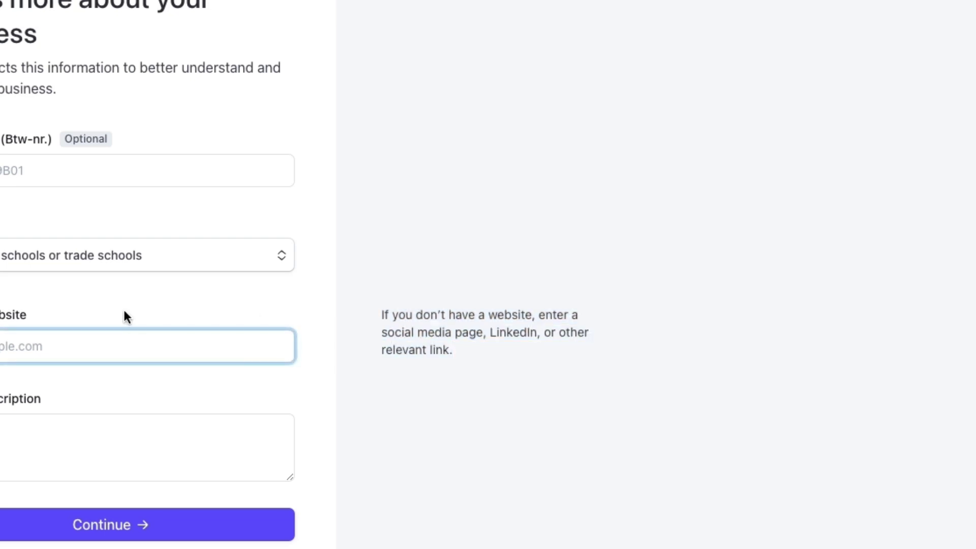
{"action": "key", "text": "ctrl+v"}
{"action": "key", "text": "Tab"}
- Enter the product description 'We typically charge instantly during checkout.' and submit the details
{"action": "left_click_drag", "start_coordinate": [398, 380], "coordinate": [565, 377]}
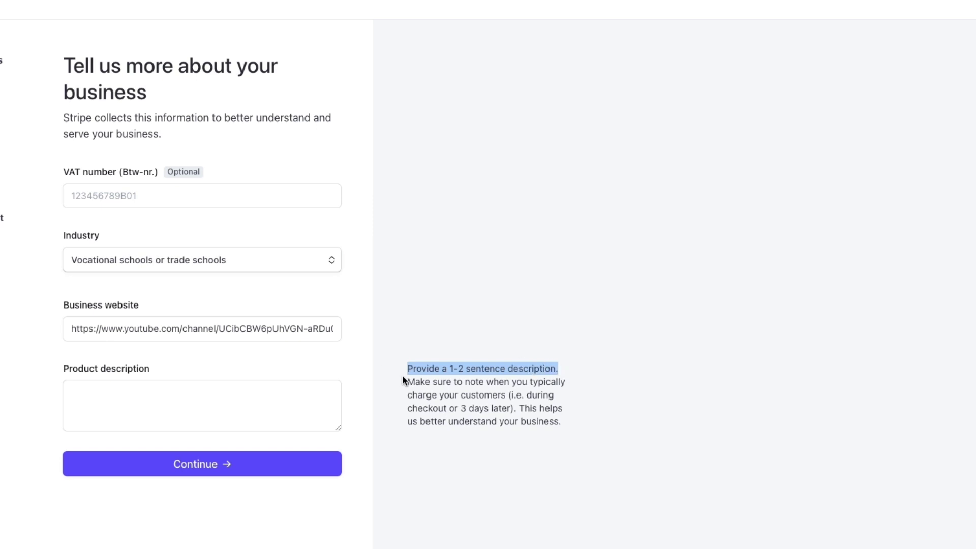
{"action": "left_click_drag", "start_coordinate": [404, 379], "coordinate": [521, 395]}
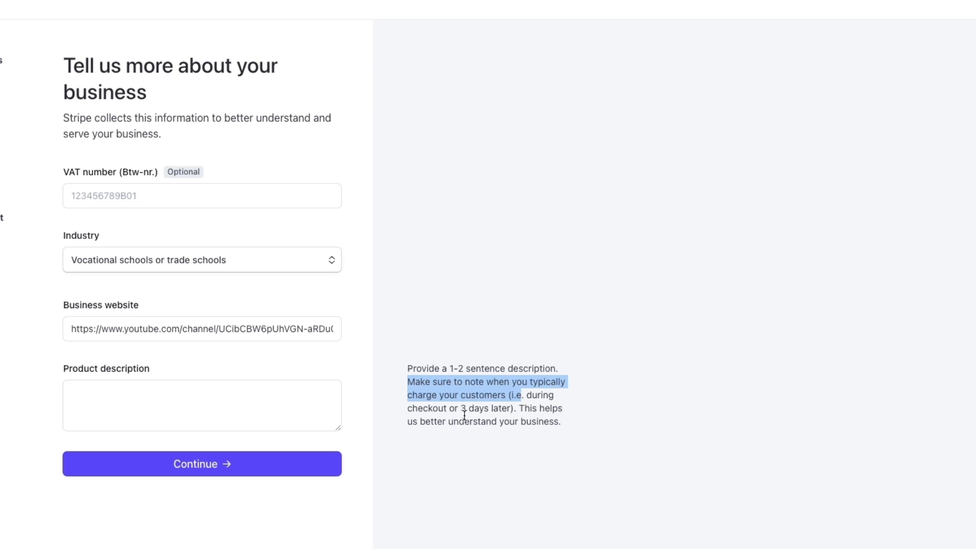
{"action": "left_click_drag", "start_coordinate": [518, 410], "coordinate": [570, 442]}
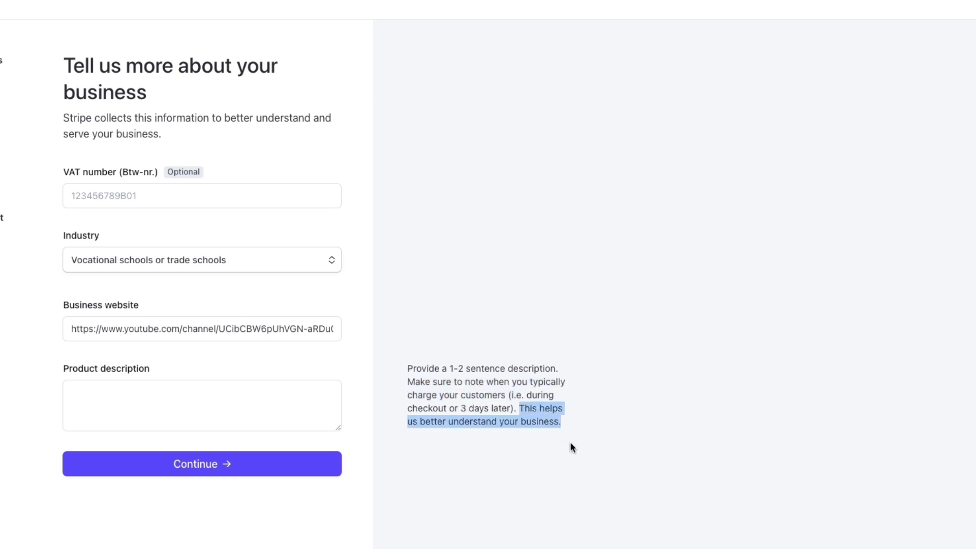
{"action": "left_click", "coordinate": [519, 410]}
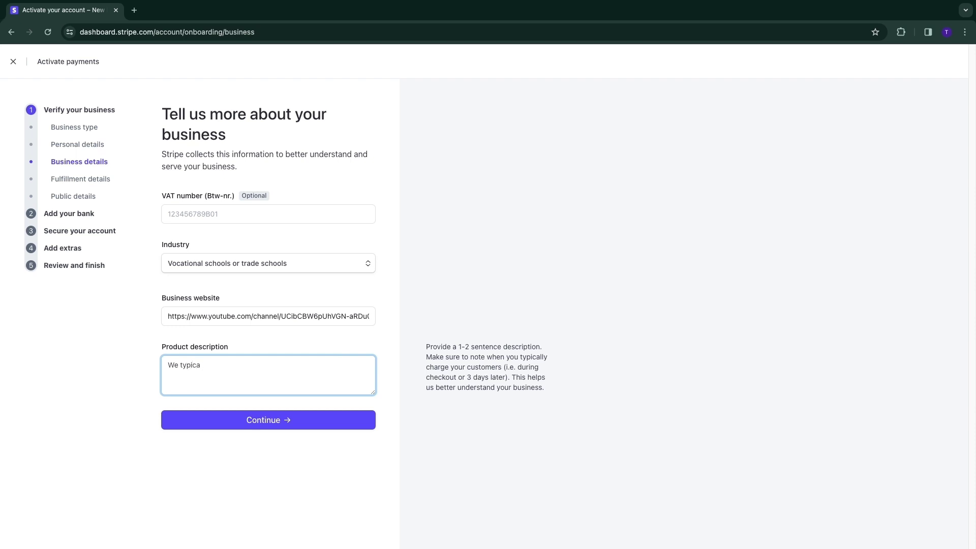
{"action": "type", "text": "lly charge instantly during checkout."}
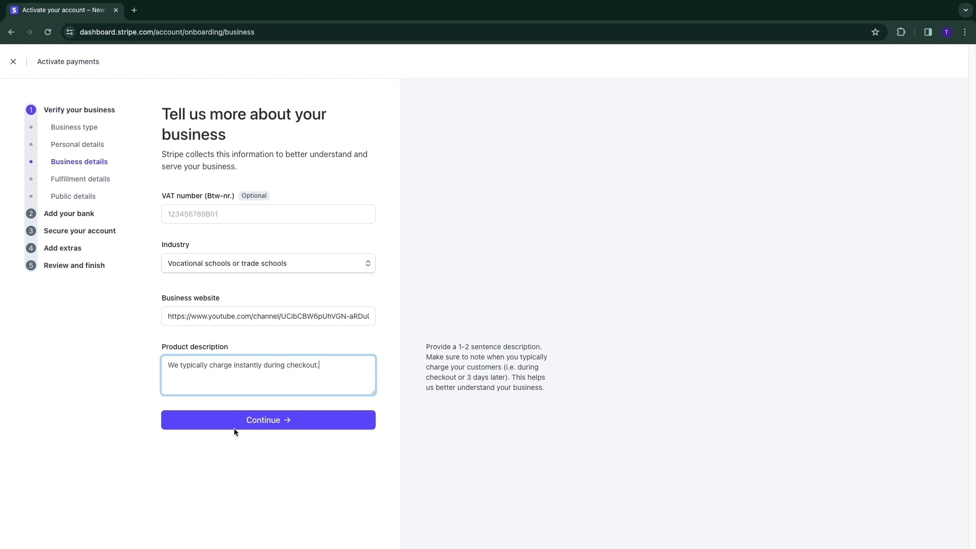
{"action": "left_click", "coordinate": [266, 420]}
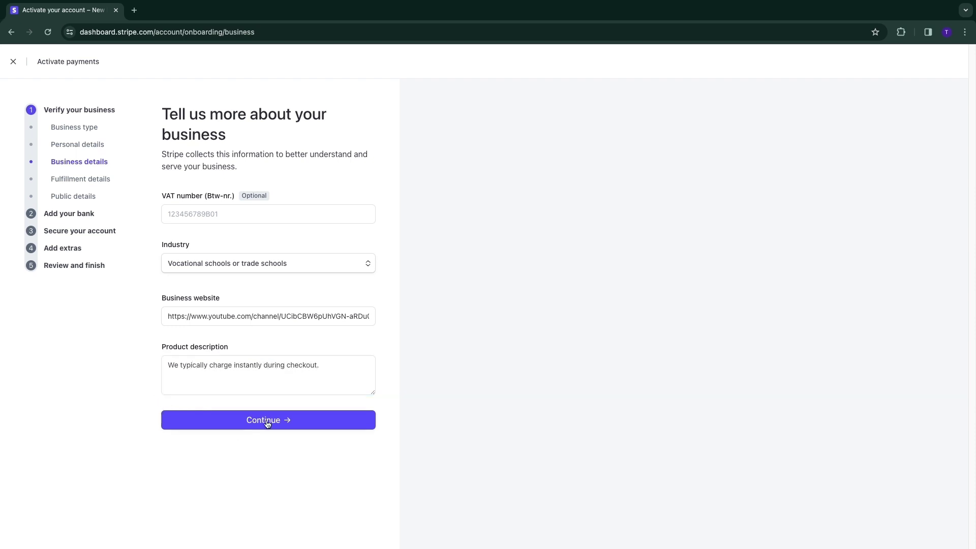
- Answer the delivery time question with 'Within one day' and submit the fulfillment details
{"action": "left_click_drag", "start_coordinate": [162, 112], "coordinate": [278, 129]}
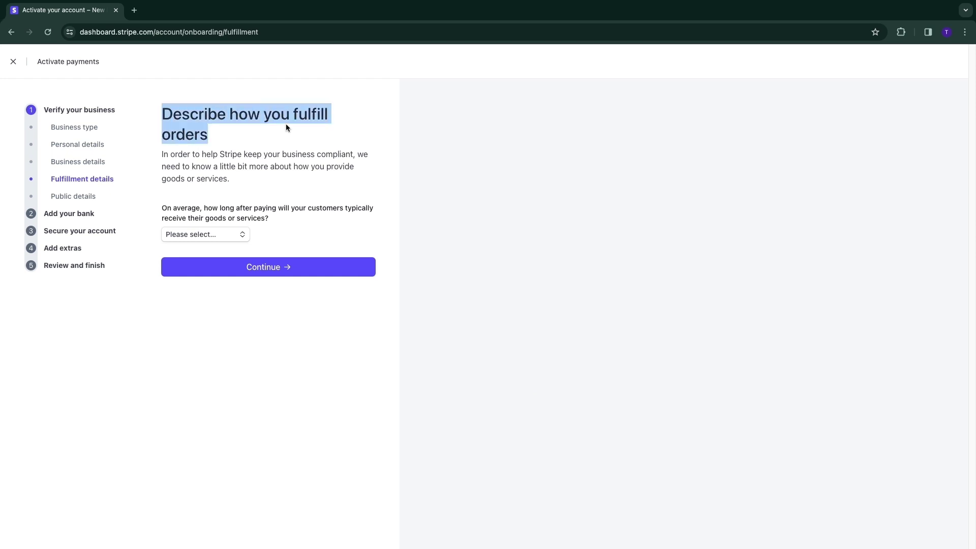
{"action": "left_click_drag", "start_coordinate": [162, 154], "coordinate": [280, 155]}
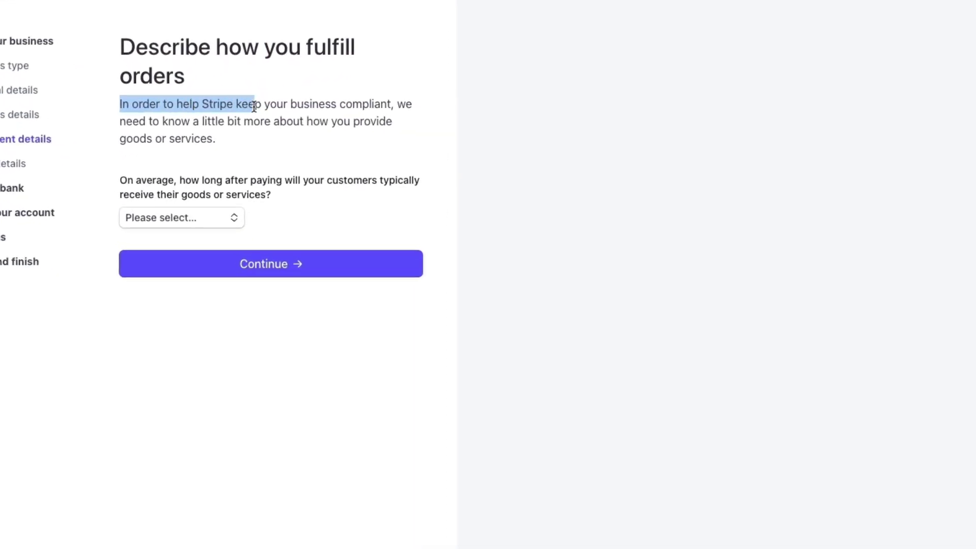
{"action": "left_click_drag", "start_coordinate": [287, 106], "coordinate": [373, 103]}
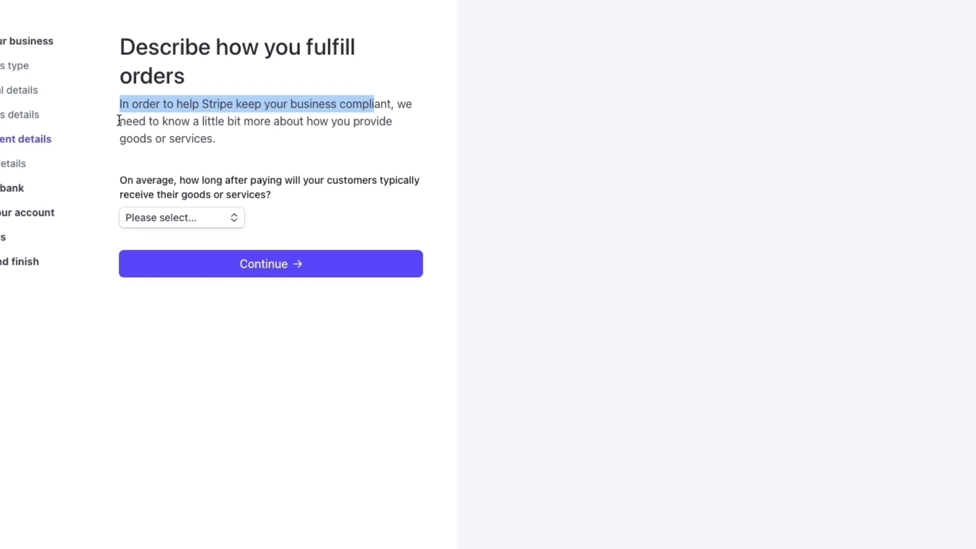
{"action": "mouse_move", "coordinate": [120, 121]}
{"action": "left_mouse_down"}
{"action": "mouse_move", "coordinate": [240, 122]}
{"action": "mouse_move", "coordinate": [313, 135]}
{"action": "left_mouse_up"}
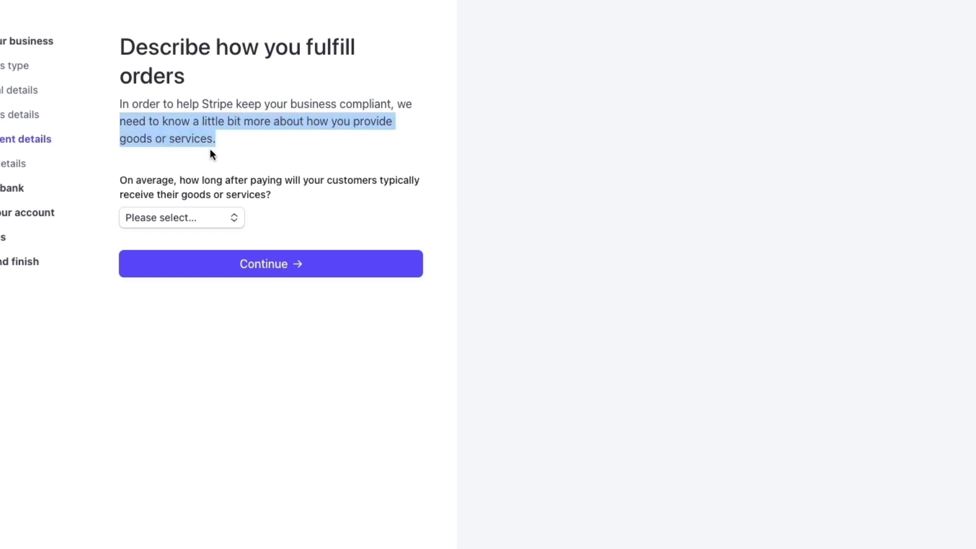
{"action": "mouse_move", "coordinate": [119, 181]}
{"action": "left_mouse_down"}
{"action": "mouse_move", "coordinate": [337, 189]}
{"action": "mouse_move", "coordinate": [290, 205]}
{"action": "left_mouse_up"}
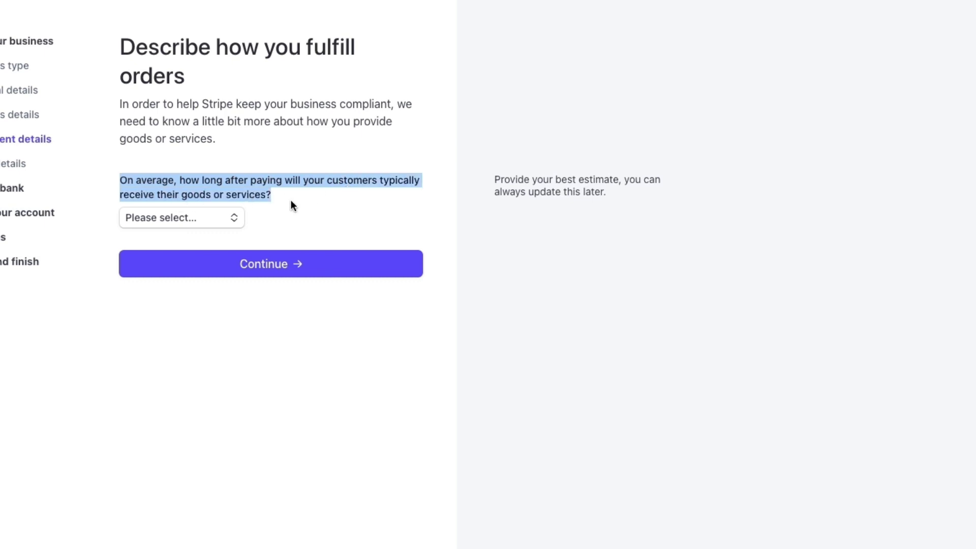
{"action": "left_click", "coordinate": [215, 218]}
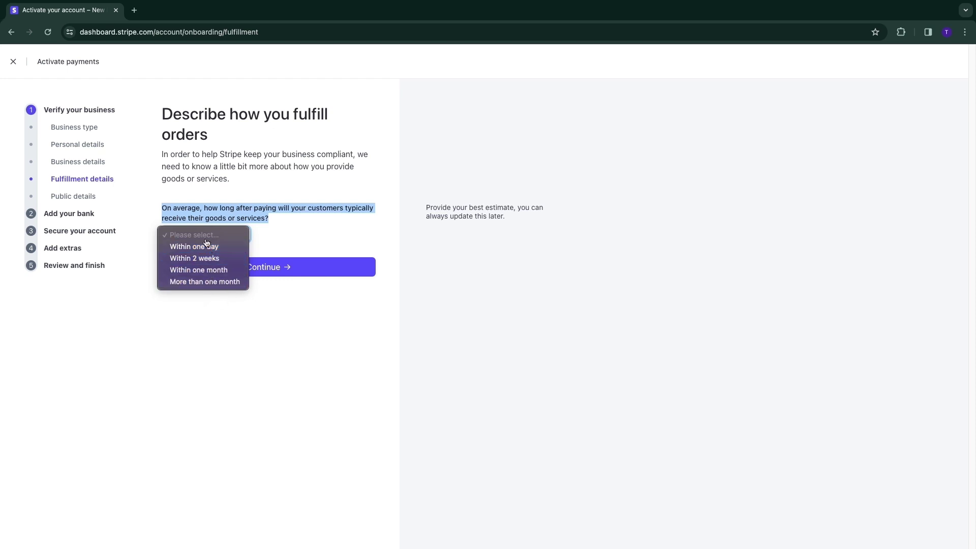
{"action": "left_click", "coordinate": [205, 246]}
{"action": "left_click", "coordinate": [259, 267]}
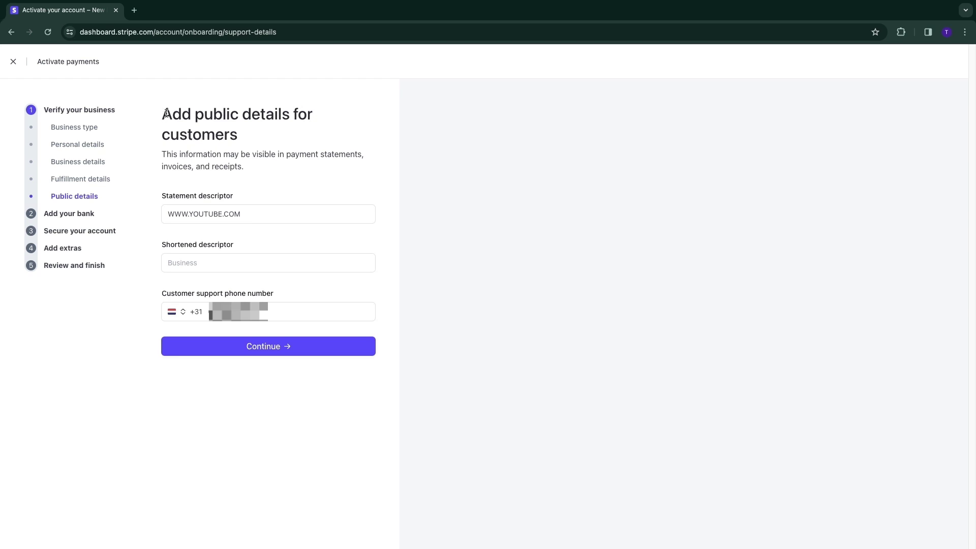
- Review the statement descriptor and enter 'ebook' as the shortened descriptor
{"action": "left_click_drag", "start_coordinate": [166, 114], "coordinate": [301, 133]}
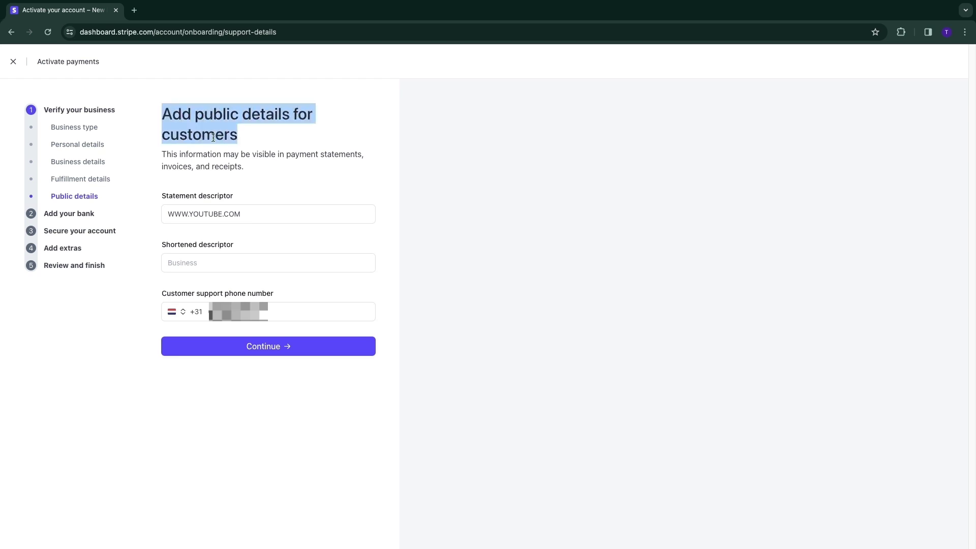
{"action": "mouse_move", "coordinate": [158, 155]}
{"action": "left_mouse_down"}
{"action": "mouse_move", "coordinate": [358, 154]}
{"action": "mouse_move", "coordinate": [243, 166]}
{"action": "left_mouse_up"}
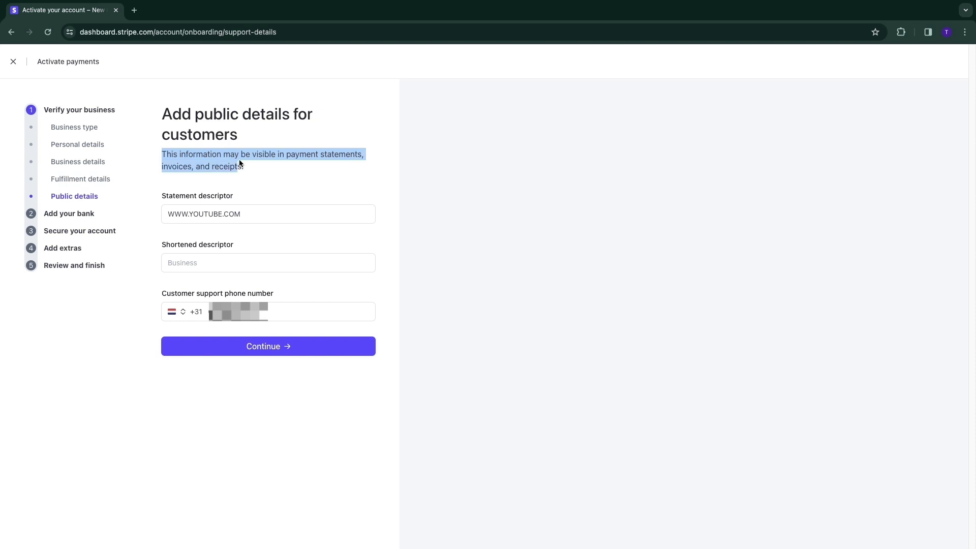
{"action": "left_click", "coordinate": [163, 202]}
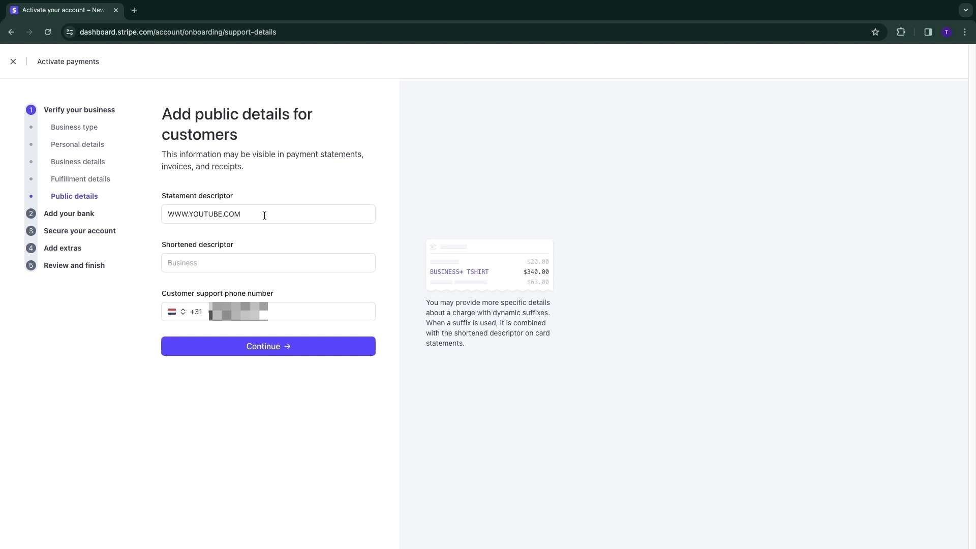
{"action": "left_click", "coordinate": [204, 214]}
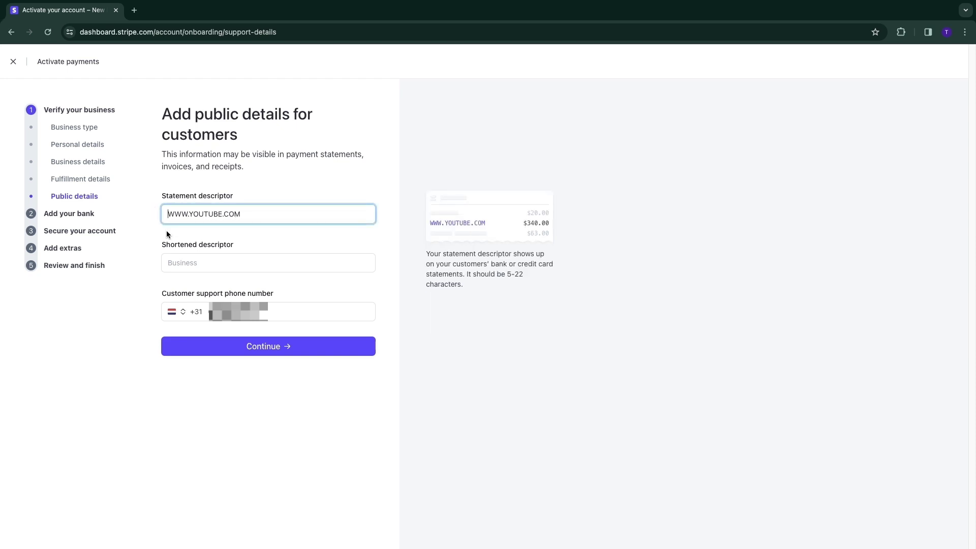
{"action": "left_click_drag", "start_coordinate": [166, 235], "coordinate": [231, 245]}
{"action": "left_click", "coordinate": [266, 253]}
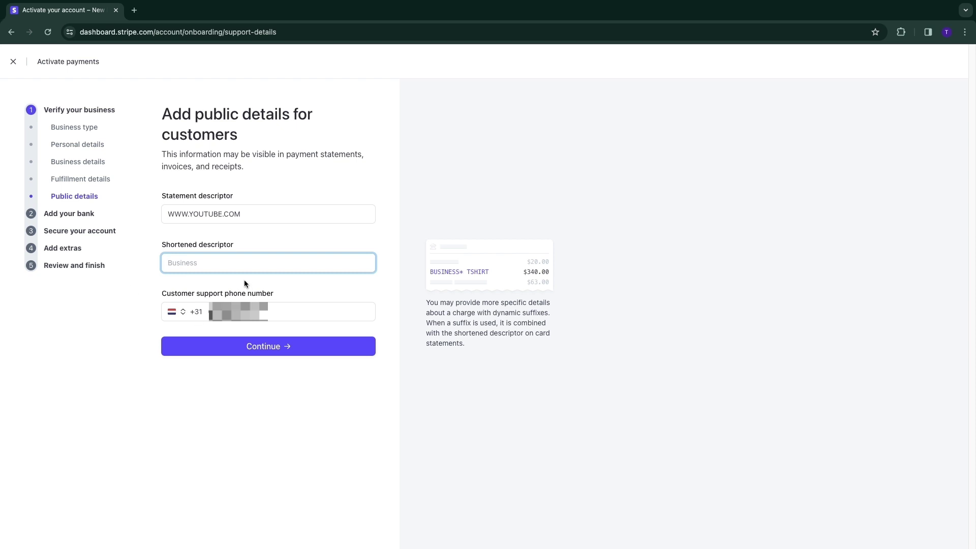
{"action": "left_click", "coordinate": [268, 223]}
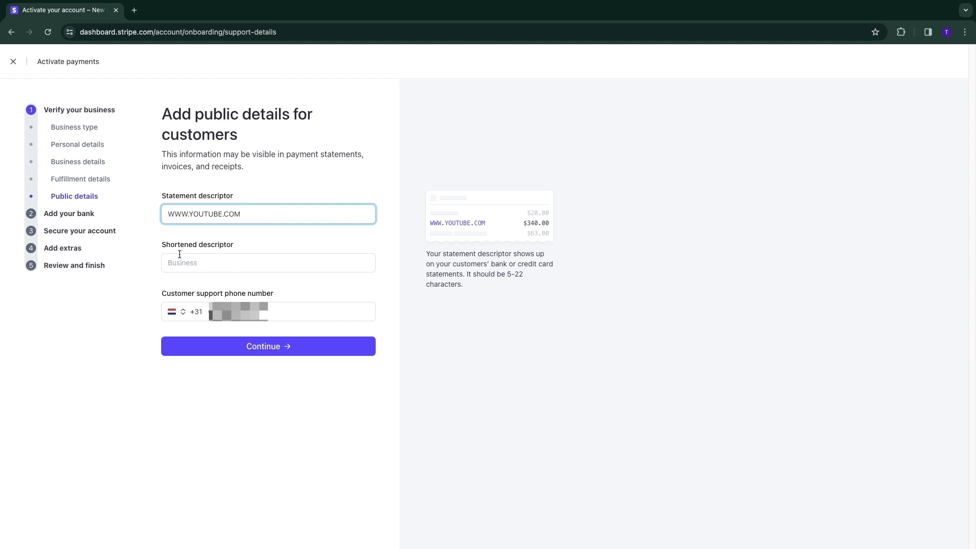
{"action": "left_click", "coordinate": [180, 259]}
{"action": "type", "text": "ebook"}
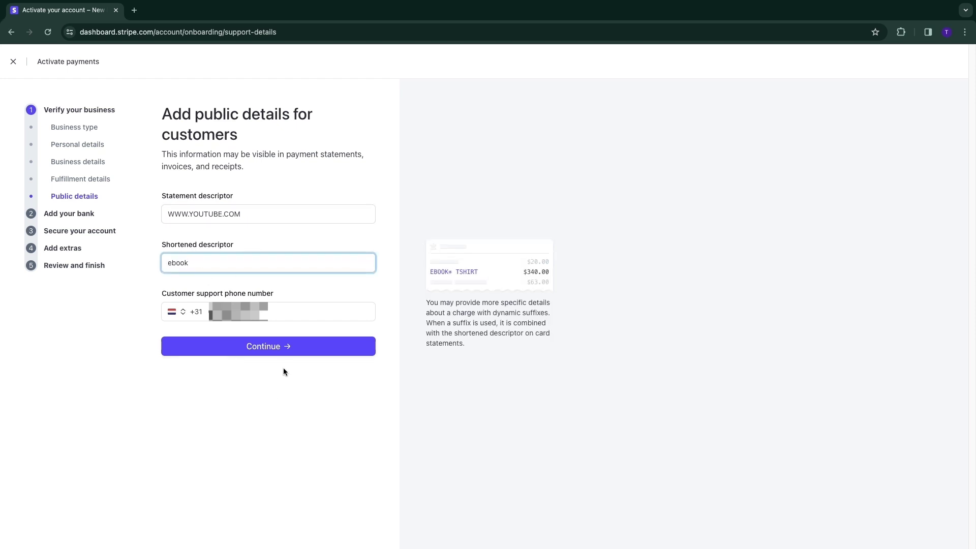
- Submit the public details and read the bank payout explanation
{"action": "left_click", "coordinate": [288, 349]}
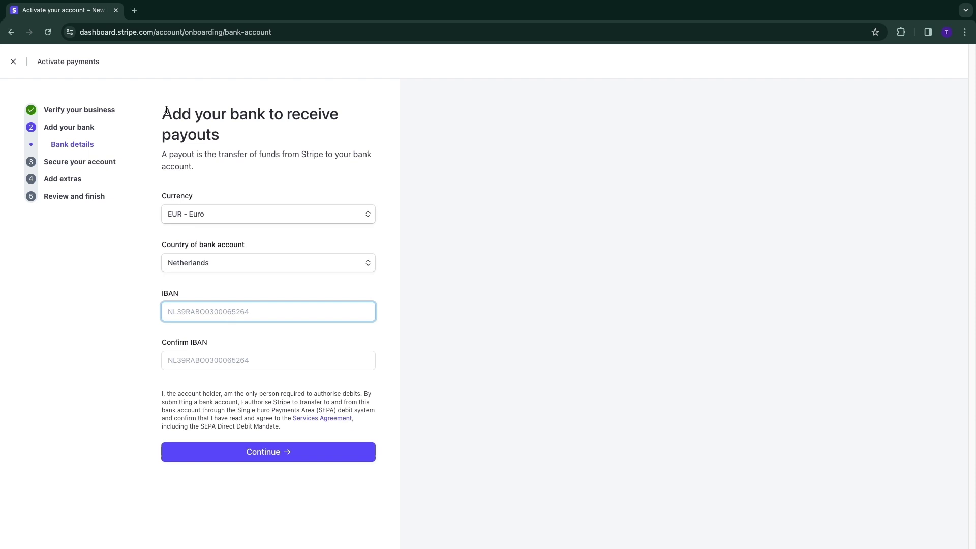
{"action": "mouse_move", "coordinate": [165, 110]}
{"action": "left_mouse_down"}
{"action": "mouse_move", "coordinate": [325, 103]}
{"action": "mouse_move", "coordinate": [329, 131]}
{"action": "left_mouse_up"}
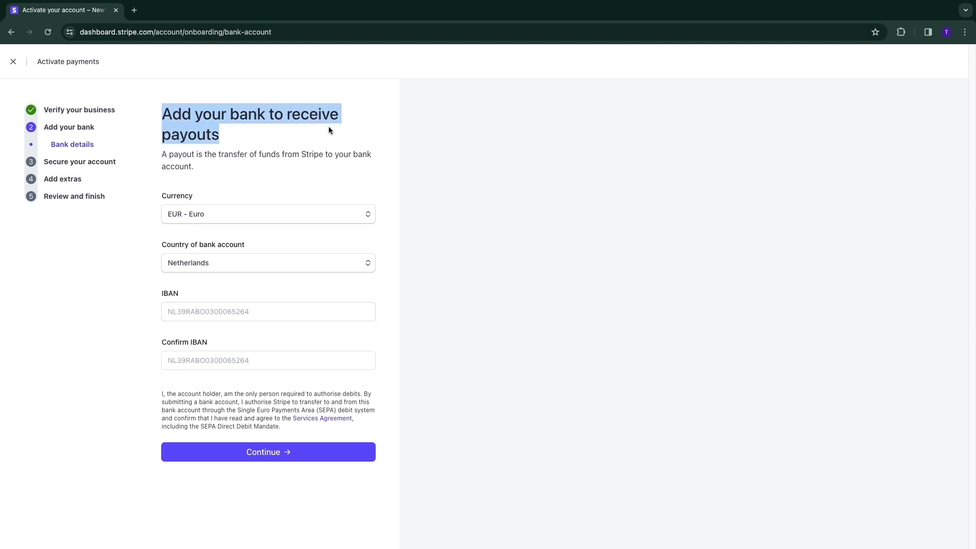
{"action": "left_click", "coordinate": [189, 162]}
{"action": "mouse_move", "coordinate": [258, 153]}
{"action": "left_mouse_down"}
{"action": "mouse_move", "coordinate": [327, 154]}
{"action": "mouse_move", "coordinate": [334, 164]}
{"action": "left_mouse_up"}
{"action": "left_click", "coordinate": [333, 166]}
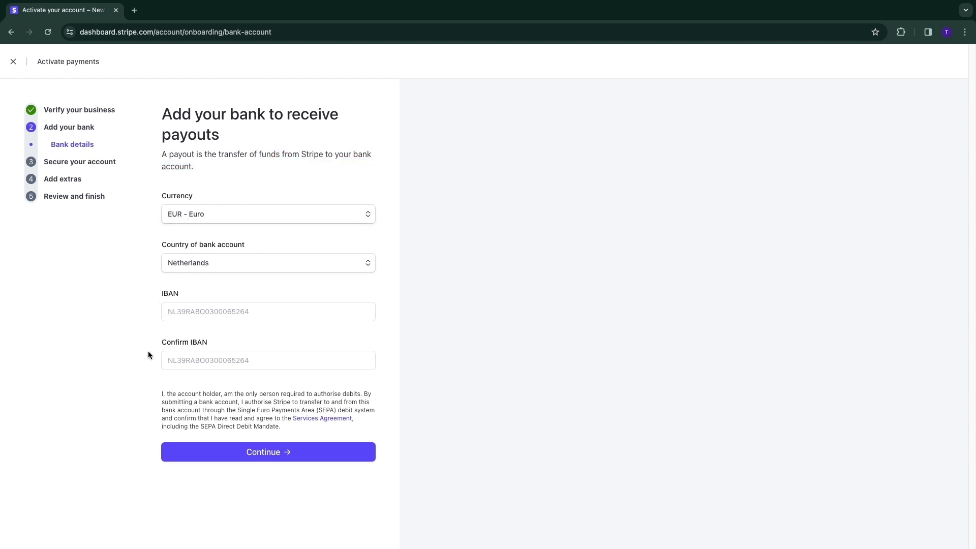
- Enter and confirm the IBAN, then submit the bank details
{"action": "left_click", "coordinate": [221, 312]}
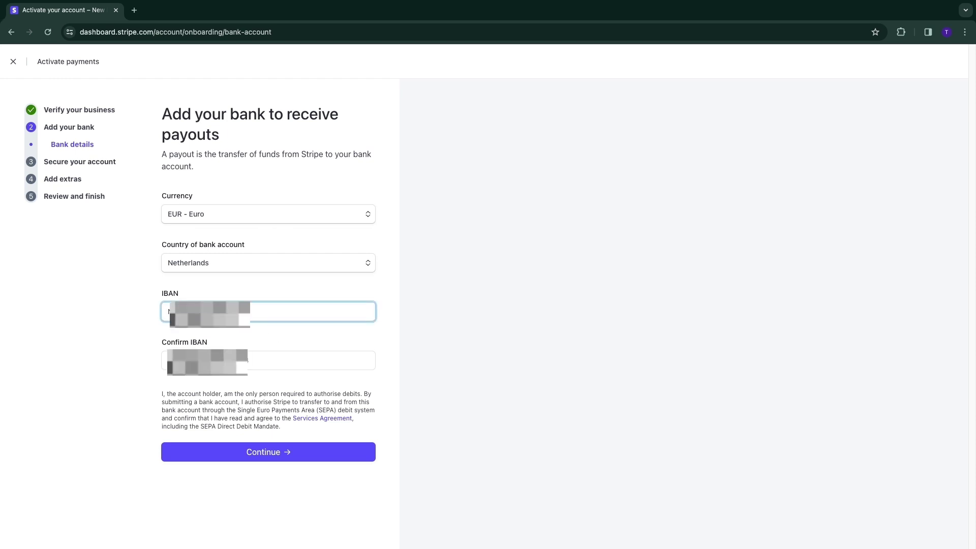
{"action": "key", "text": "Tab"}
{"action": "left_click", "coordinate": [257, 455]}
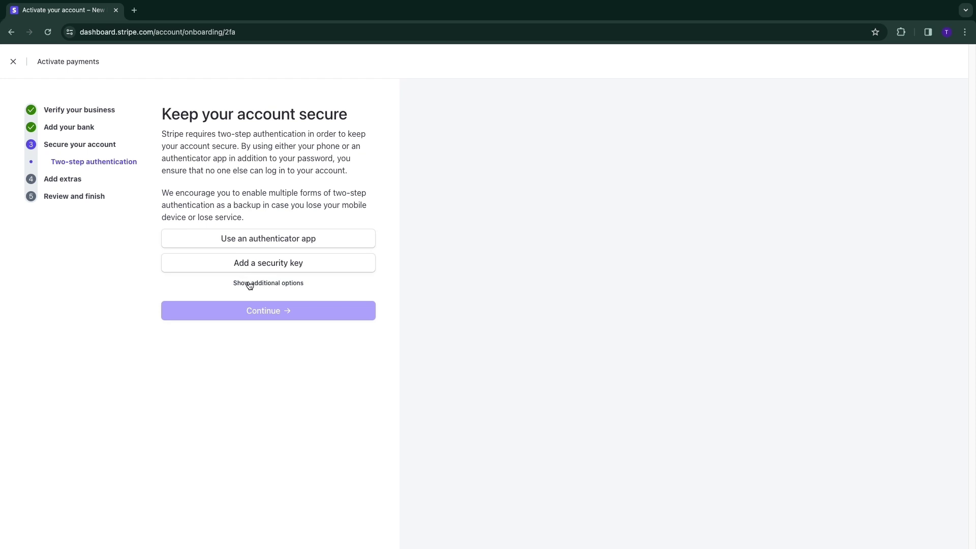
- Set up an authenticator app from the QR code and confirm the backup code is saved
{"action": "left_click", "coordinate": [250, 242]}
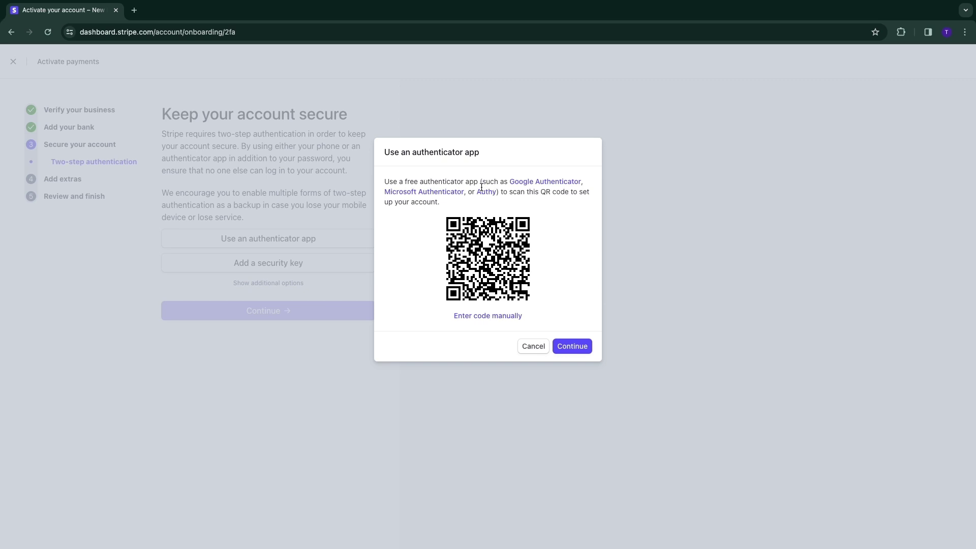
{"action": "left_click", "coordinate": [573, 346]}
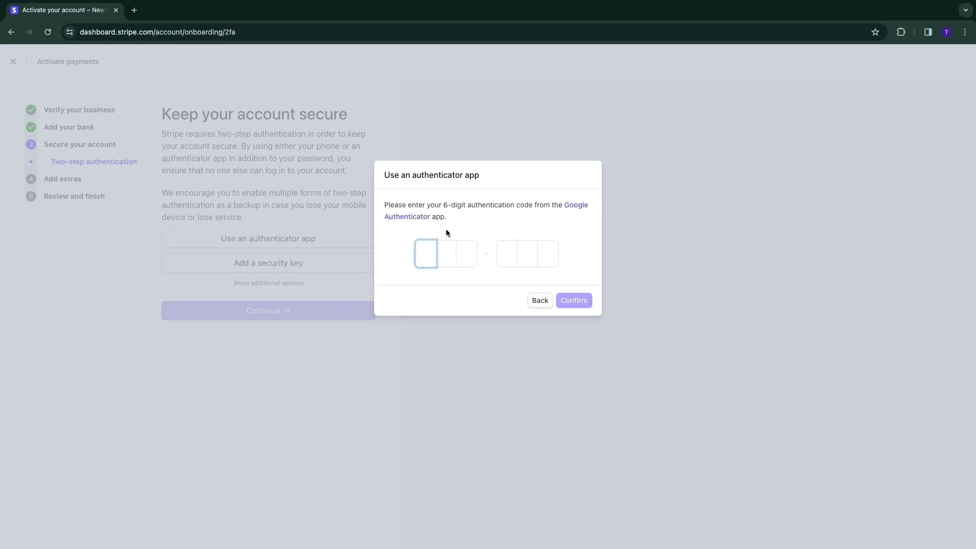
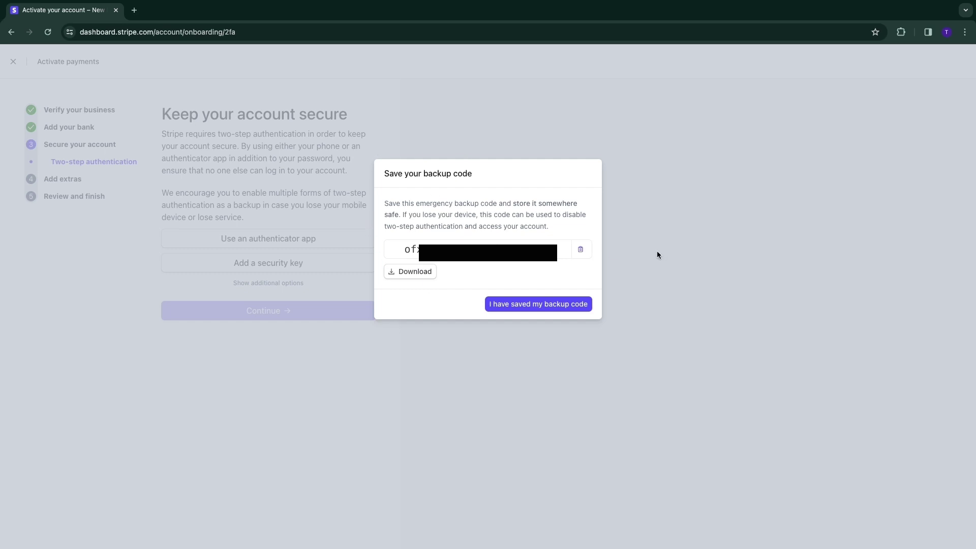
{"action": "left_click", "coordinate": [516, 308]}
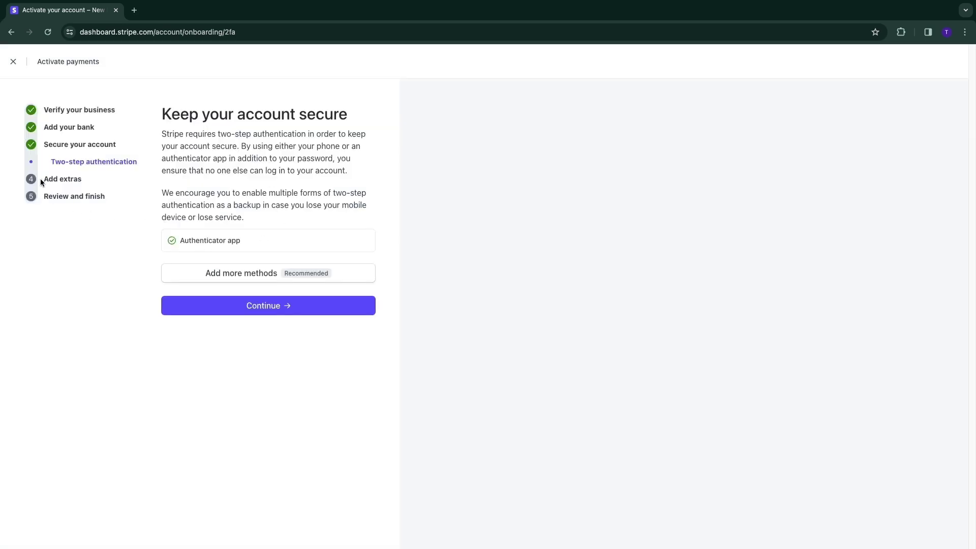
{"action": "left_click", "coordinate": [76, 180]}
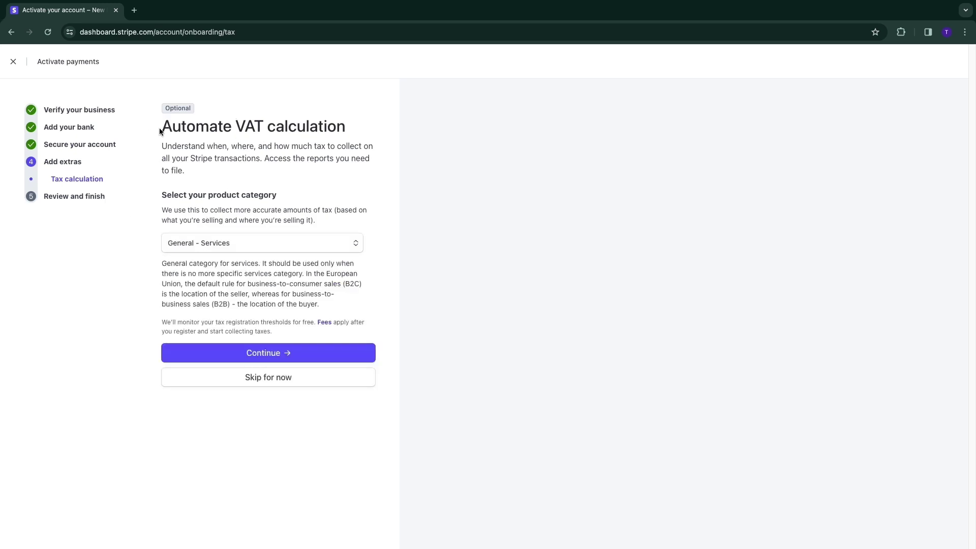
- Review the optional VAT calculation step and browse the Services product categories
{"action": "left_click_drag", "start_coordinate": [159, 132], "coordinate": [328, 128]}
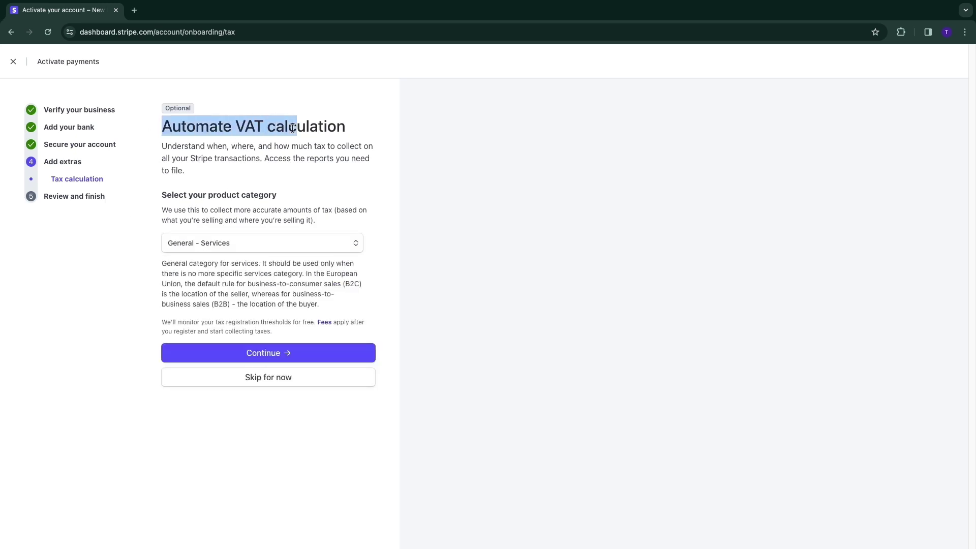
{"action": "left_click", "coordinate": [178, 160]}
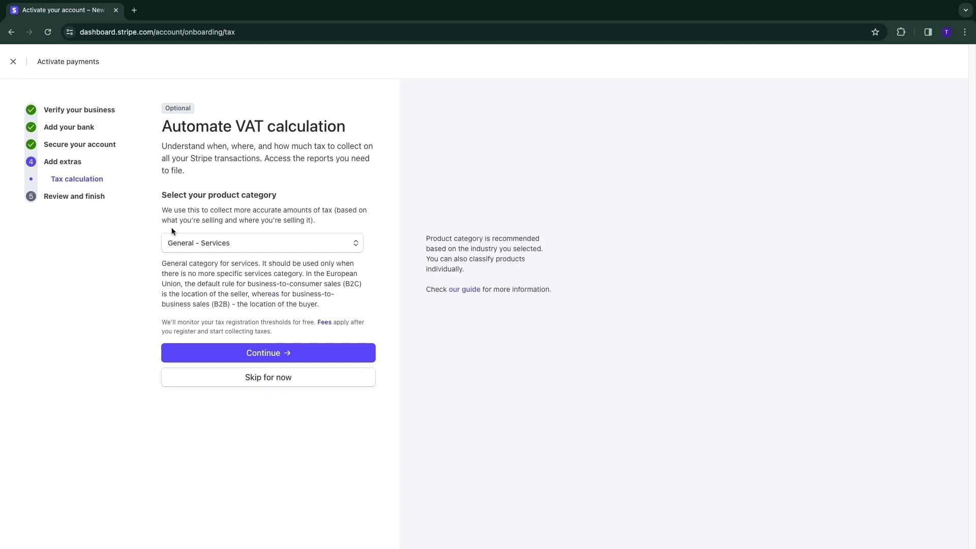
{"action": "left_click_drag", "start_coordinate": [160, 195], "coordinate": [281, 201]}
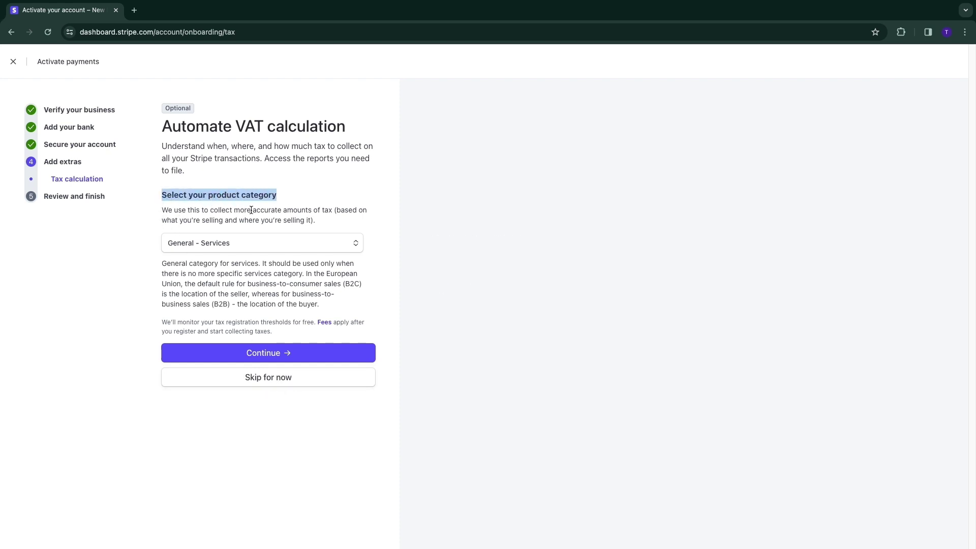
{"action": "left_click", "coordinate": [317, 243]}
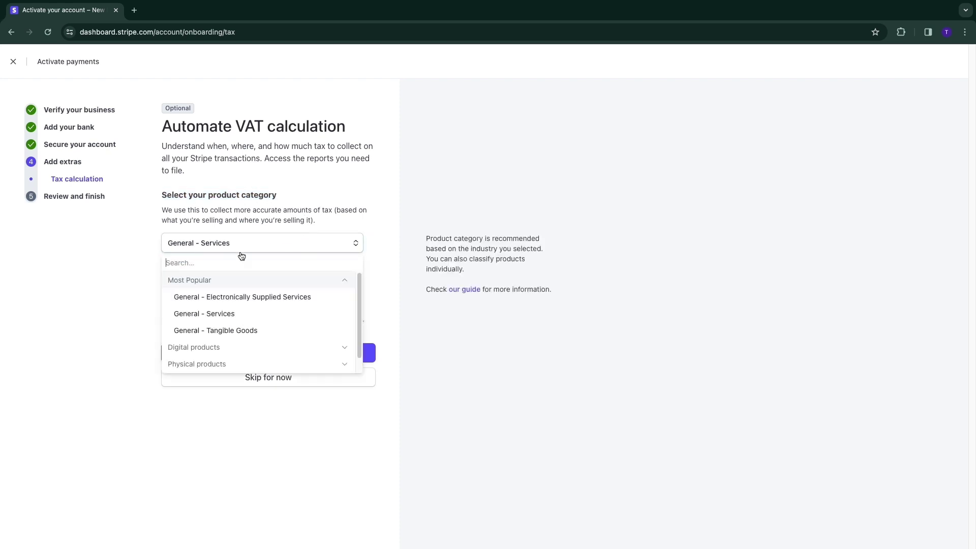
{"action": "scroll", "coordinate": [201, 322], "scroll_direction": "down", "scroll_amount": 1}
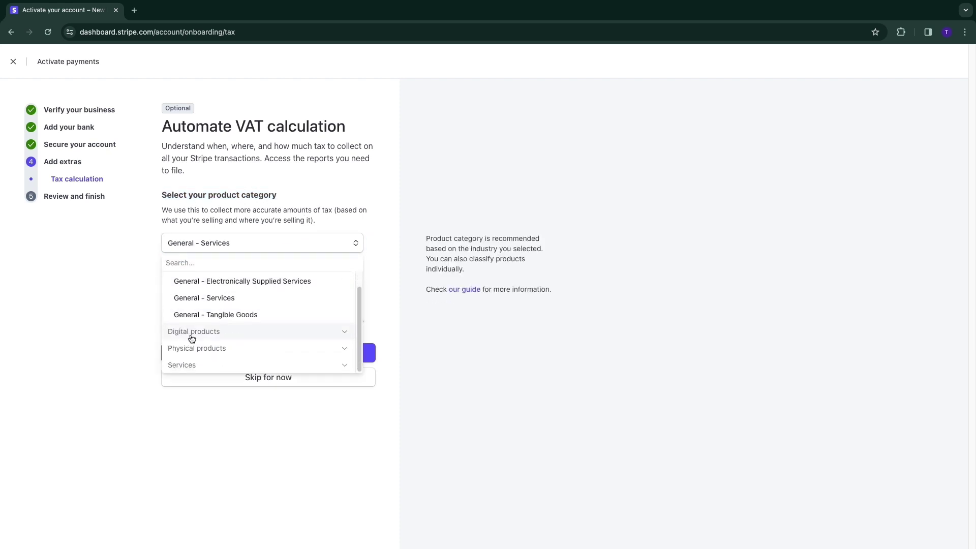
{"action": "left_click", "coordinate": [322, 368]}
{"action": "scroll", "coordinate": [309, 312], "scroll_direction": "down", "scroll_amount": 2}
{"action": "scroll", "coordinate": [307, 313], "scroll_direction": "down", "scroll_amount": 4}
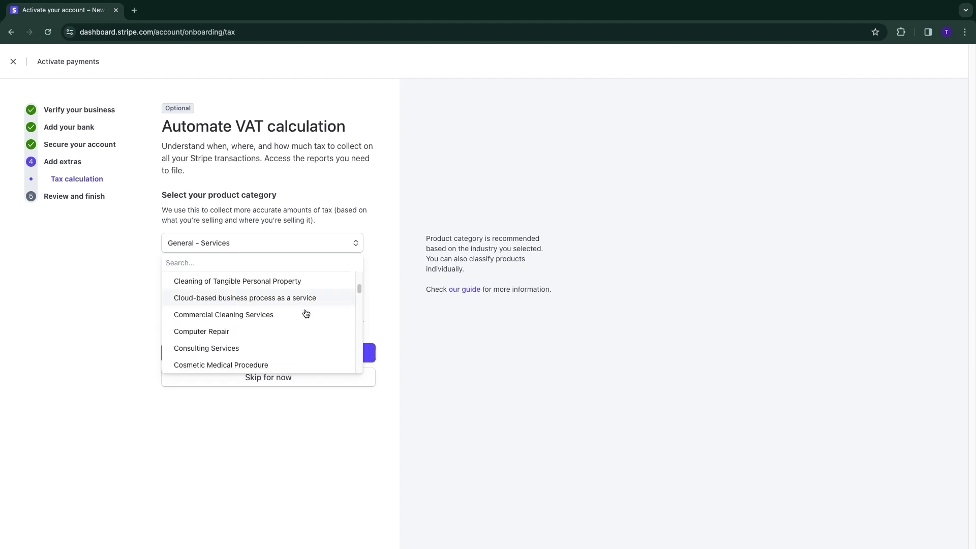
{"action": "scroll", "coordinate": [306, 314], "scroll_direction": "down", "scroll_amount": 5}
{"action": "scroll", "coordinate": [306, 314], "scroll_direction": "down", "scroll_amount": 5}
{"action": "scroll", "coordinate": [306, 314], "scroll_direction": "down", "scroll_amount": 5}
{"action": "scroll", "coordinate": [306, 313], "scroll_direction": "down", "scroll_amount": 3}
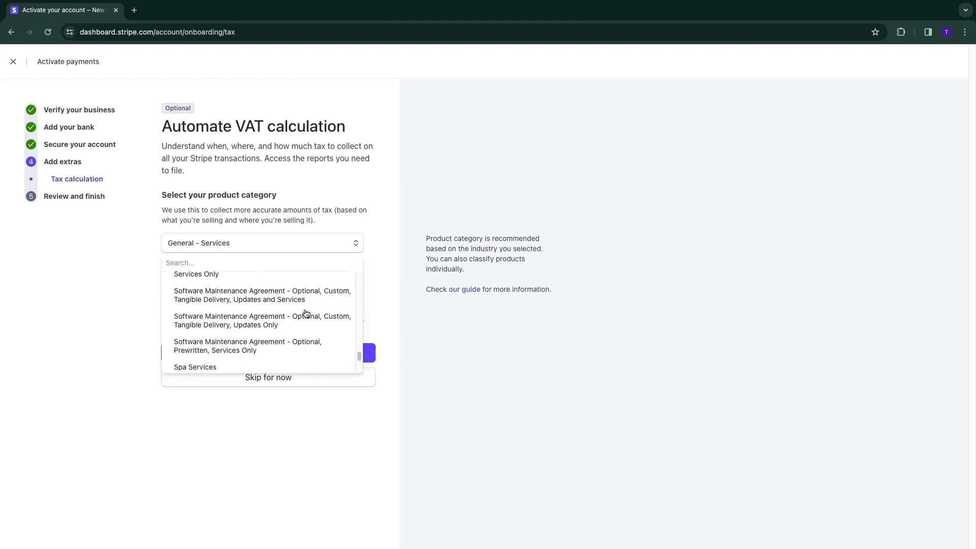
{"action": "scroll", "coordinate": [298, 310], "scroll_direction": "up", "scroll_amount": 10}
{"action": "scroll", "coordinate": [287, 311], "scroll_direction": "up", "scroll_amount": 10}
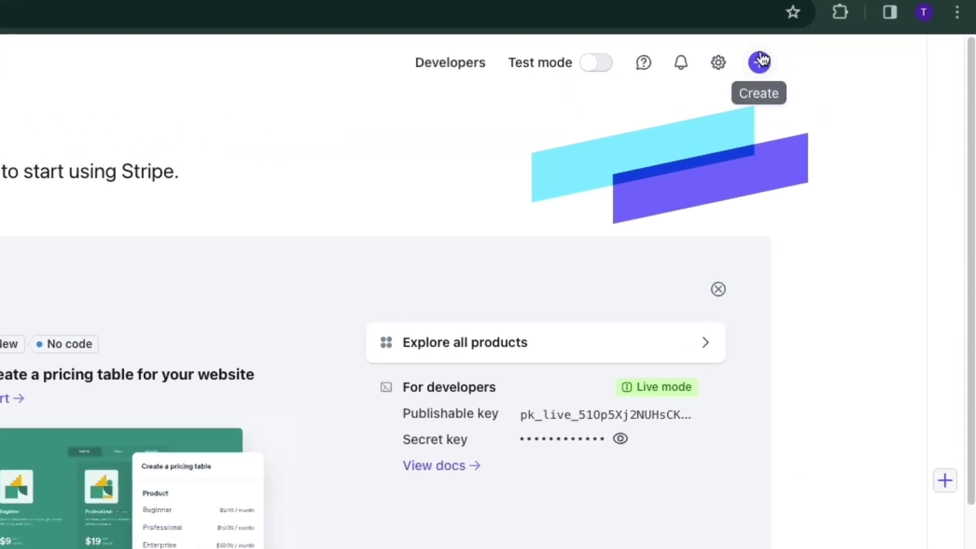
- Open the + Create menu listing invoice, subscription and payment link options
{"action": "left_click", "coordinate": [760, 61]}
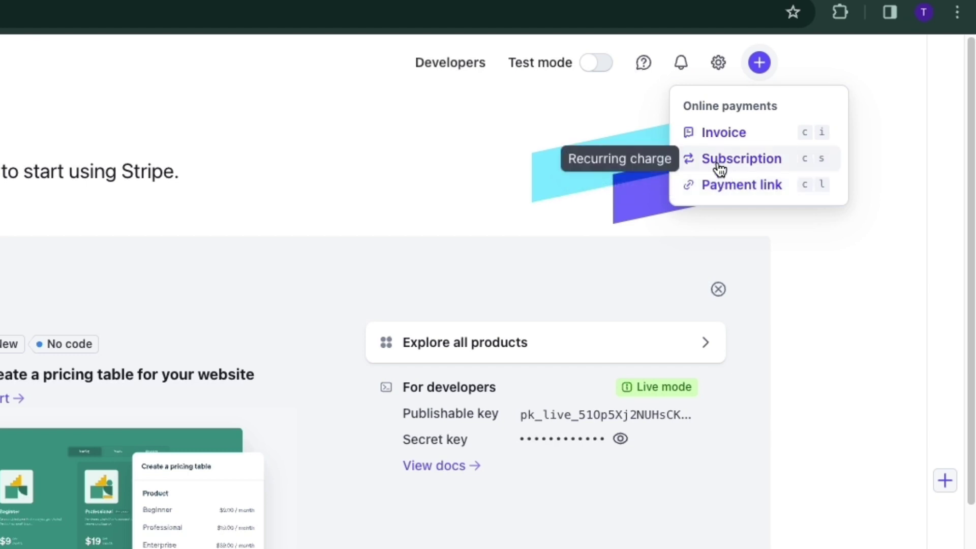
- Choose Subscription from the create menu to bring up the new-subscription form
{"action": "left_click", "coordinate": [723, 162]}
{"action": "scroll", "coordinate": [364, 180], "scroll_direction": "down", "scroll_amount": 3}
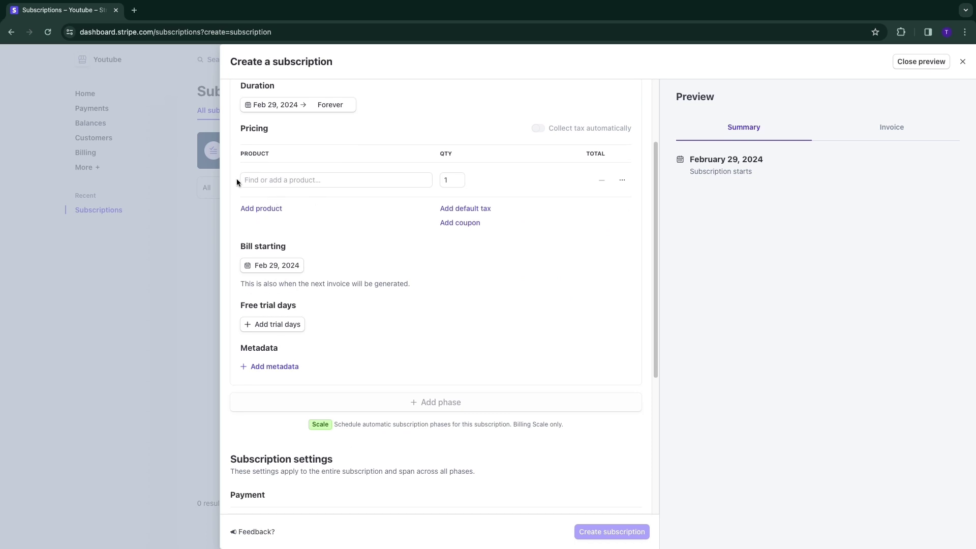
{"action": "scroll", "coordinate": [377, 221], "scroll_direction": "down", "scroll_amount": 2}
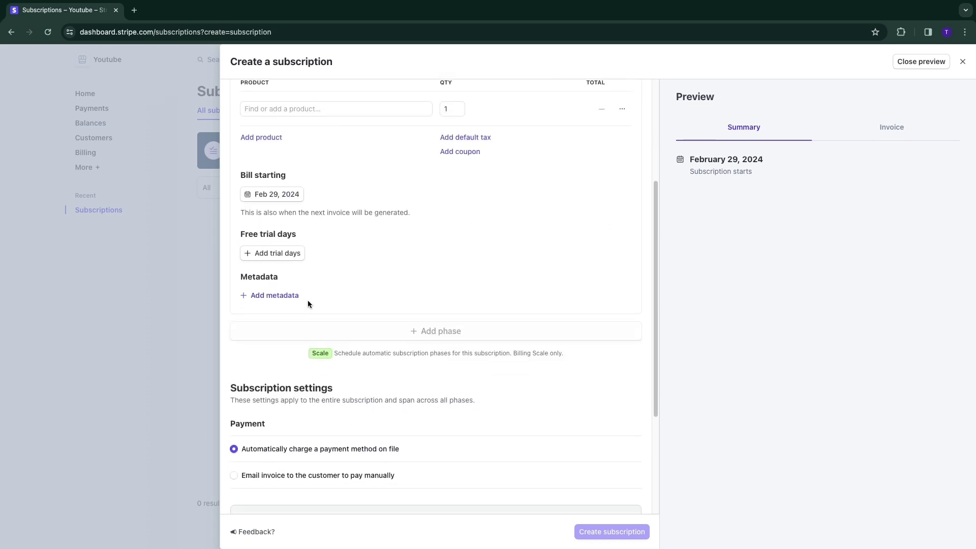
{"action": "scroll", "coordinate": [308, 303], "scroll_direction": "down", "scroll_amount": 4}
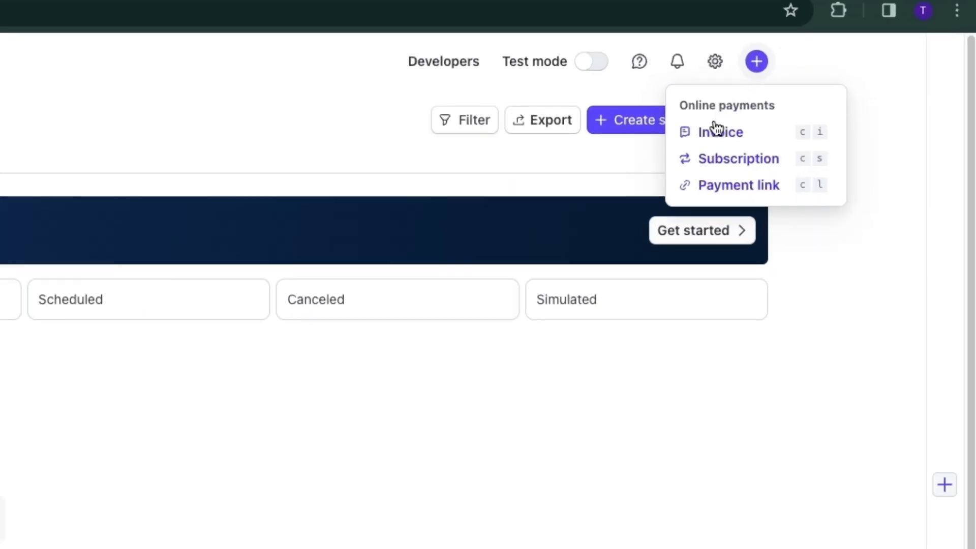
- Start a new invoice and save new customer john, with email, as recipient
{"action": "left_click", "coordinate": [728, 134]}
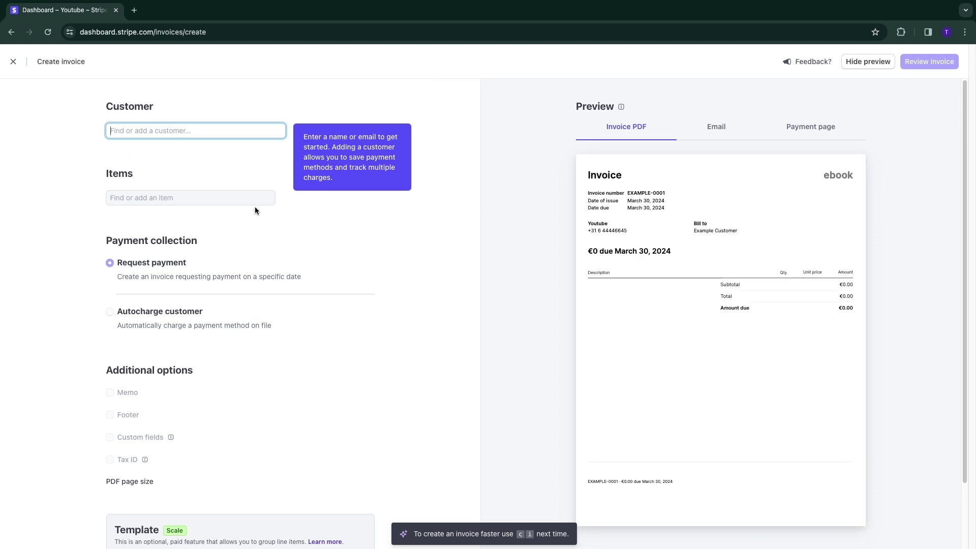
{"action": "left_click", "coordinate": [255, 207]}
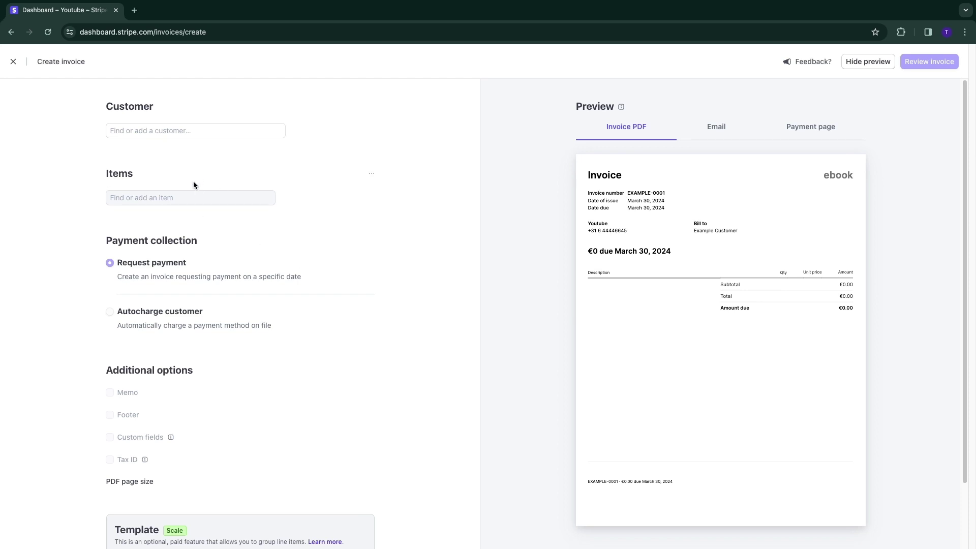
{"action": "left_click", "coordinate": [112, 131]}
{"action": "type", "text": "jo"}
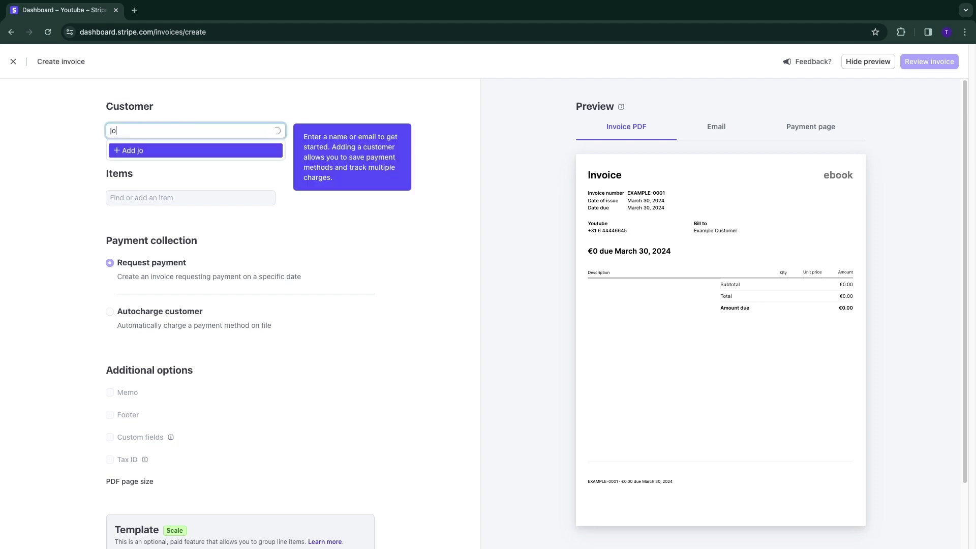
{"action": "type", "text": "hn"}
{"action": "left_click", "coordinate": [130, 150]}
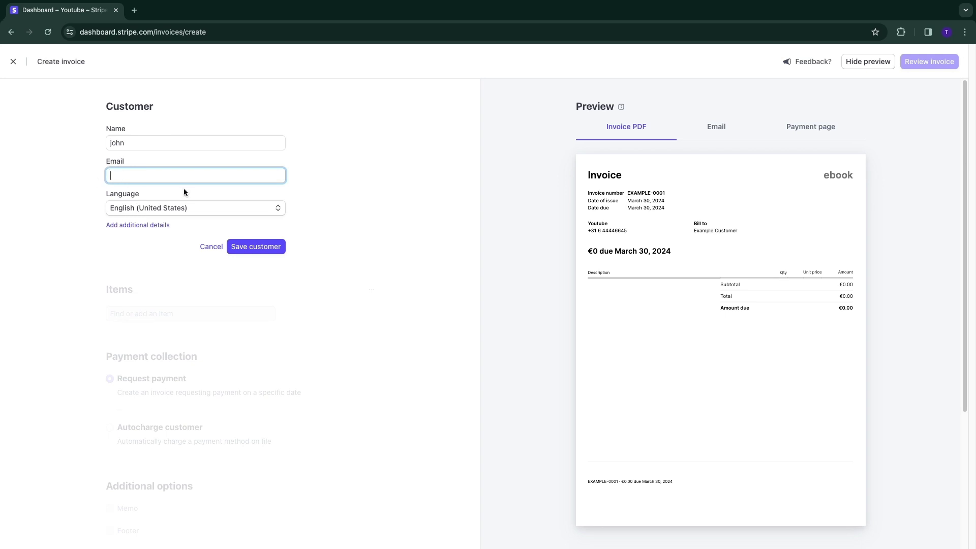
{"action": "left_click", "coordinate": [269, 248]}
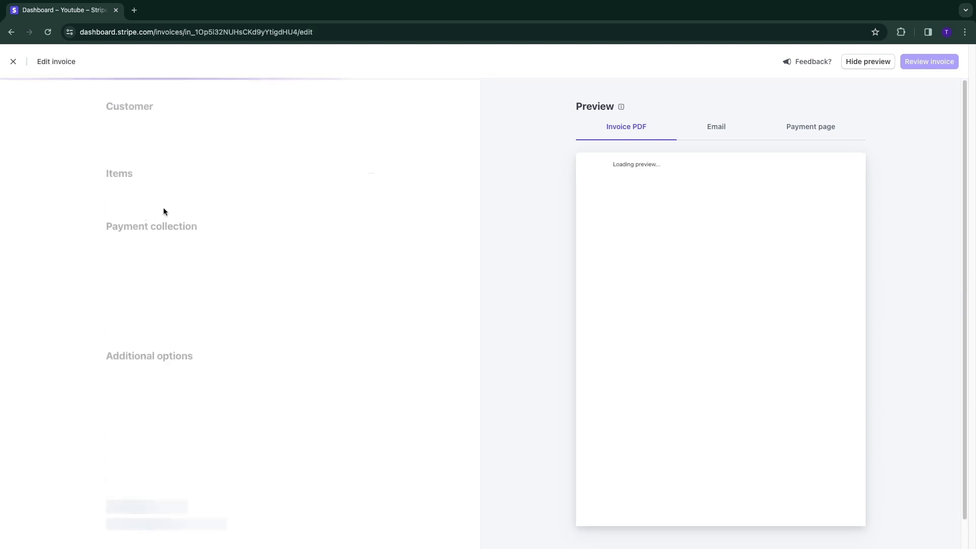
- Add an ebook line item as a new product priced at €30.00
{"action": "left_click", "coordinate": [120, 220]}
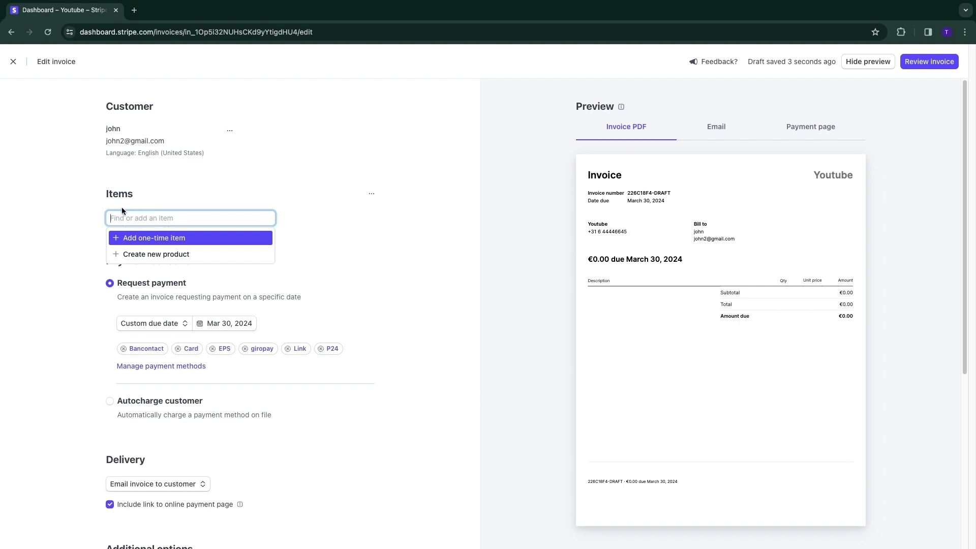
{"action": "type", "text": "ebiij"}
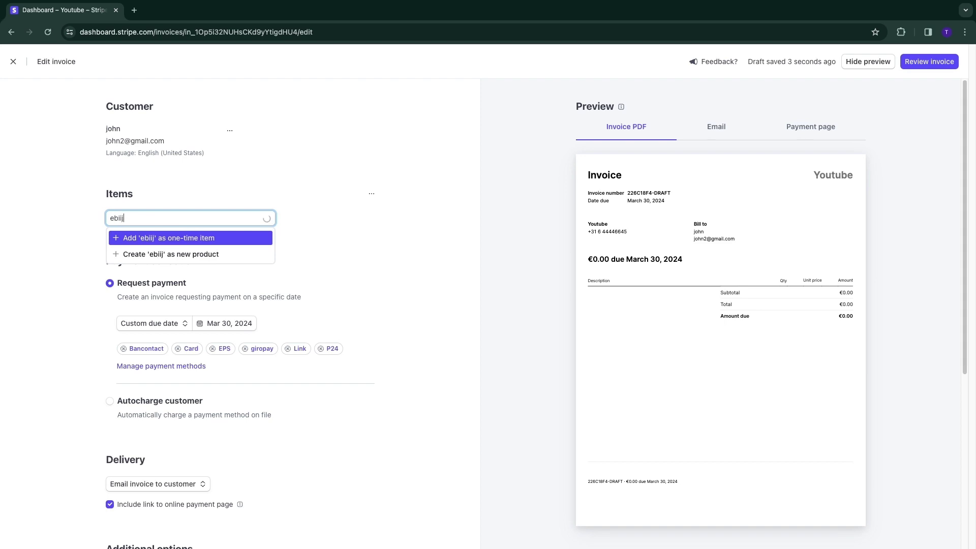
{"action": "key", "text": "BackSpace"}
{"action": "key", "text": "BackSpace"}
{"action": "key", "text": "BackSpace"}
{"action": "type", "text": "ook"}
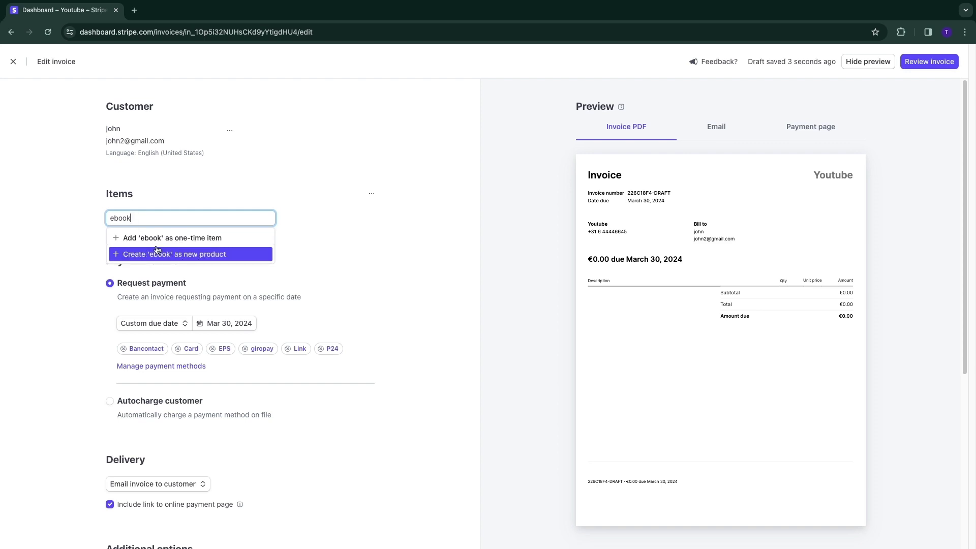
{"action": "left_click", "coordinate": [140, 251]}
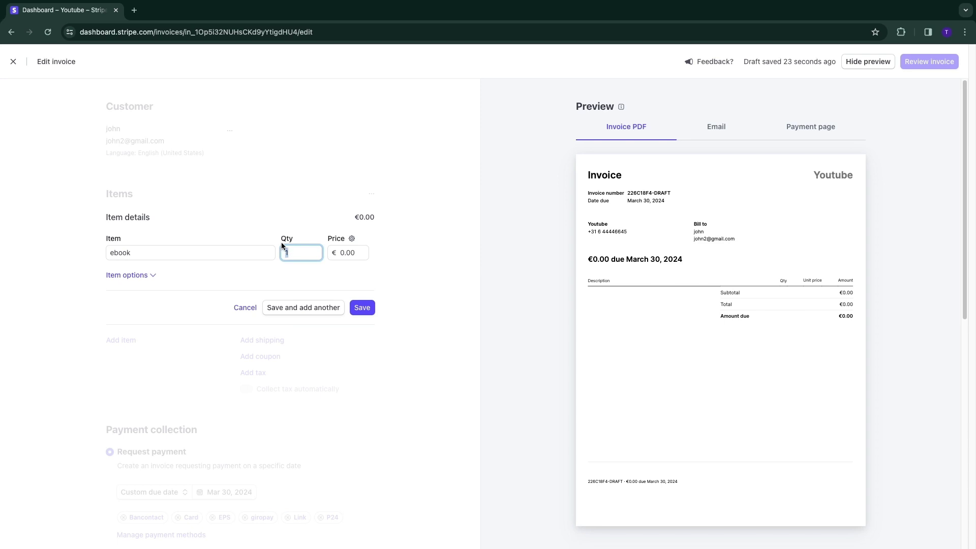
{"action": "left_click", "coordinate": [334, 253]}
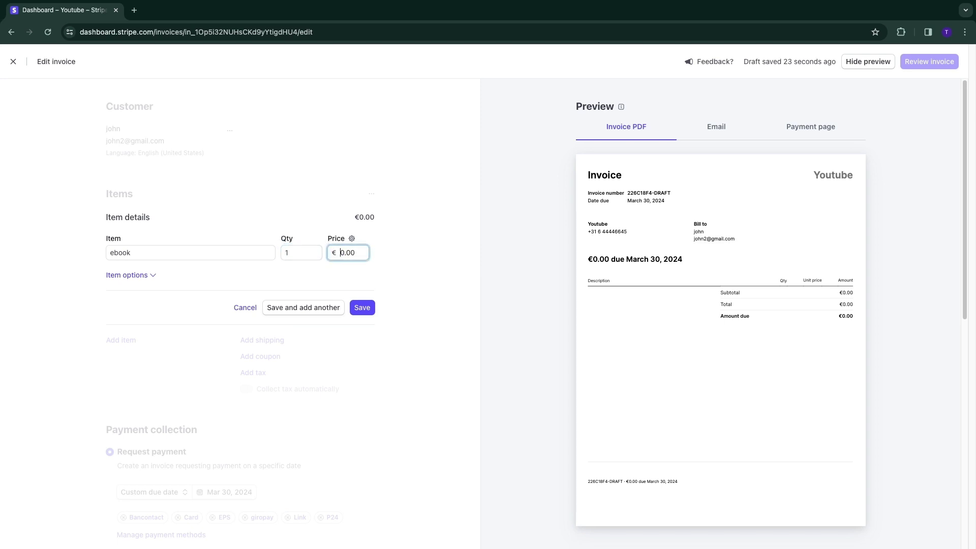
{"action": "type", "text": "0"}
{"action": "left_click", "coordinate": [372, 309]}
{"action": "mouse_move", "coordinate": [253, 279]}
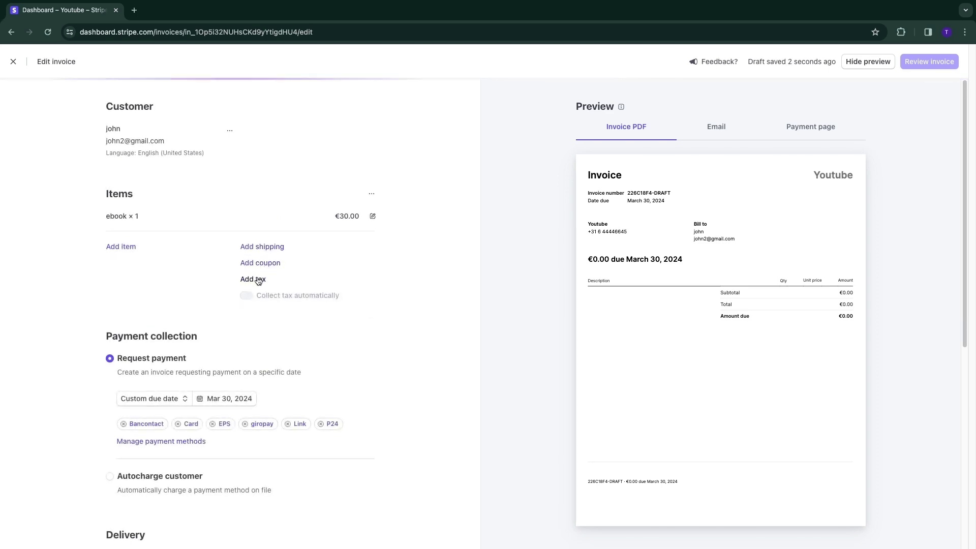
{"action": "scroll", "coordinate": [118, 263], "scroll_direction": "down", "scroll_amount": 1}
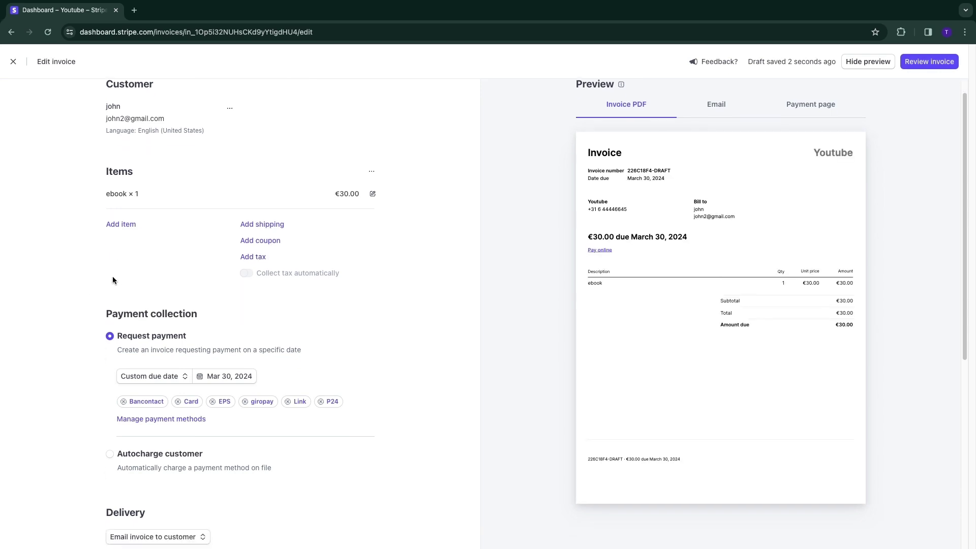
{"action": "scroll", "coordinate": [115, 280], "scroll_direction": "down", "scroll_amount": 2}
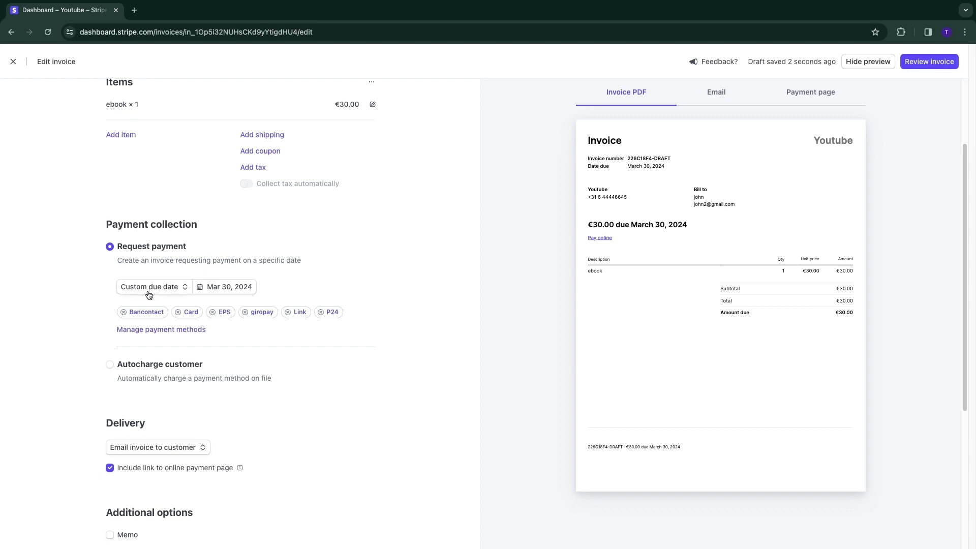
- Make the invoice due March 31, 2024 and email it to the customer
{"action": "left_click", "coordinate": [212, 288]}
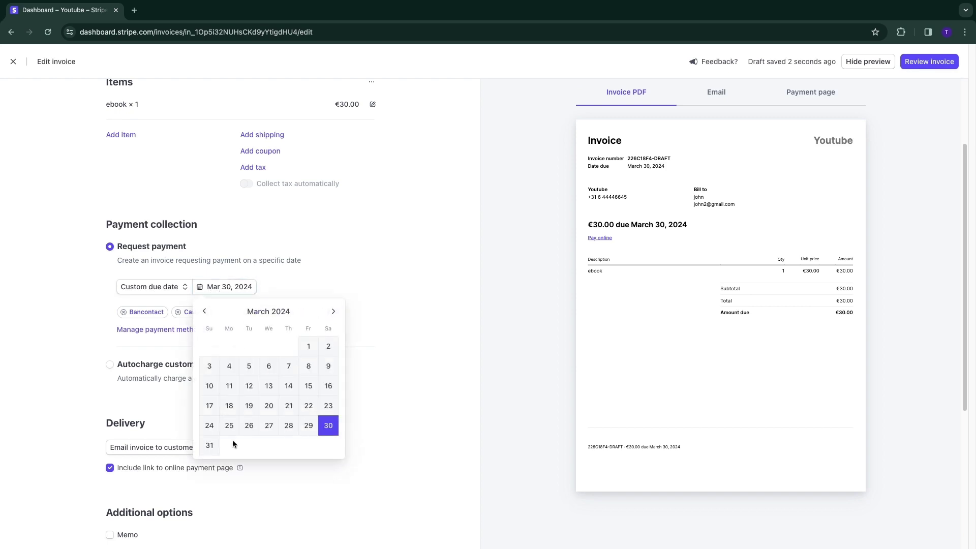
{"action": "left_click", "coordinate": [210, 446]}
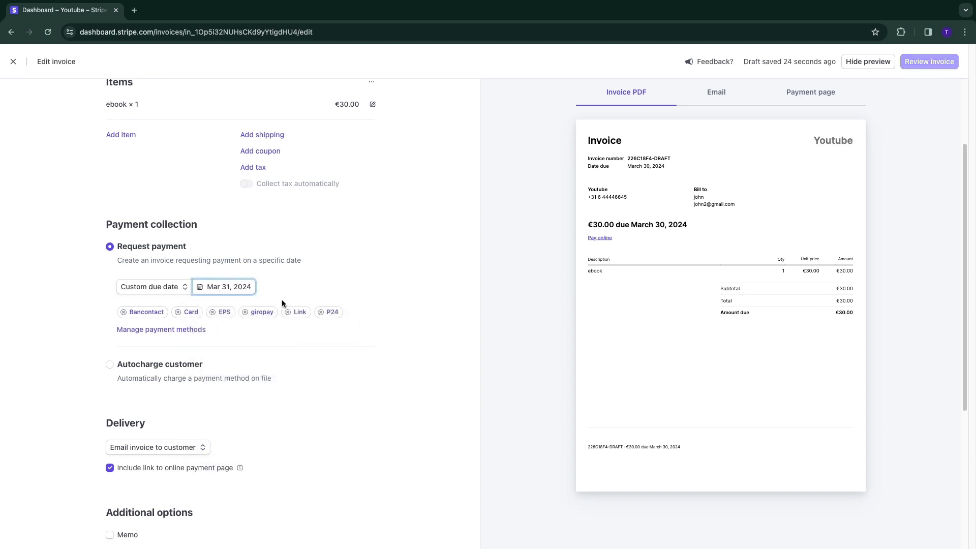
{"action": "scroll", "coordinate": [228, 320], "scroll_direction": "down", "scroll_amount": 1}
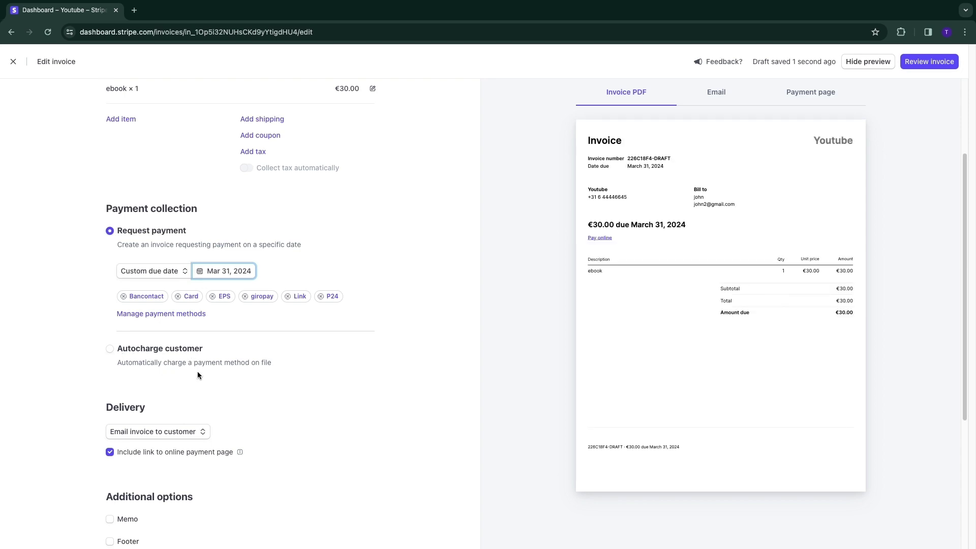
{"action": "scroll", "coordinate": [215, 382], "scroll_direction": "down", "scroll_amount": 3}
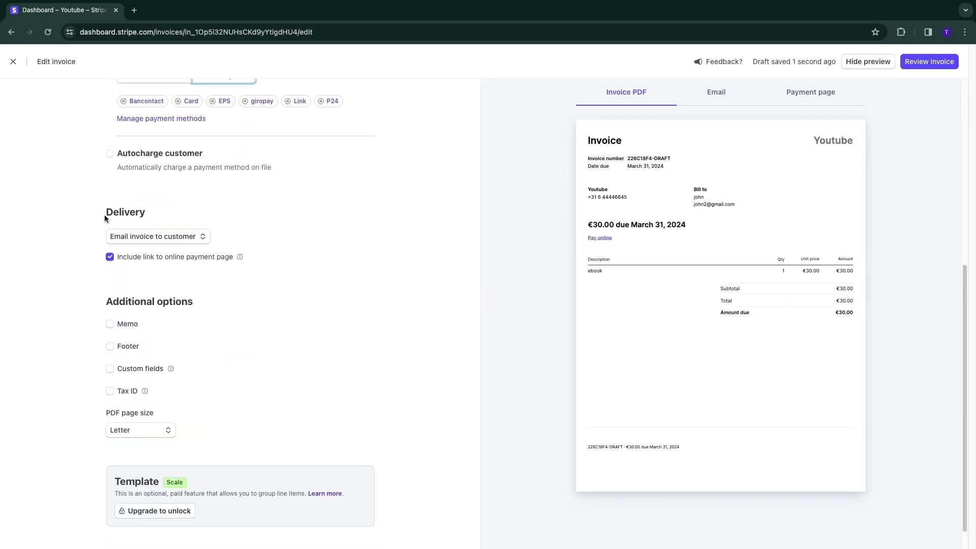
{"action": "left_click", "coordinate": [126, 239]}
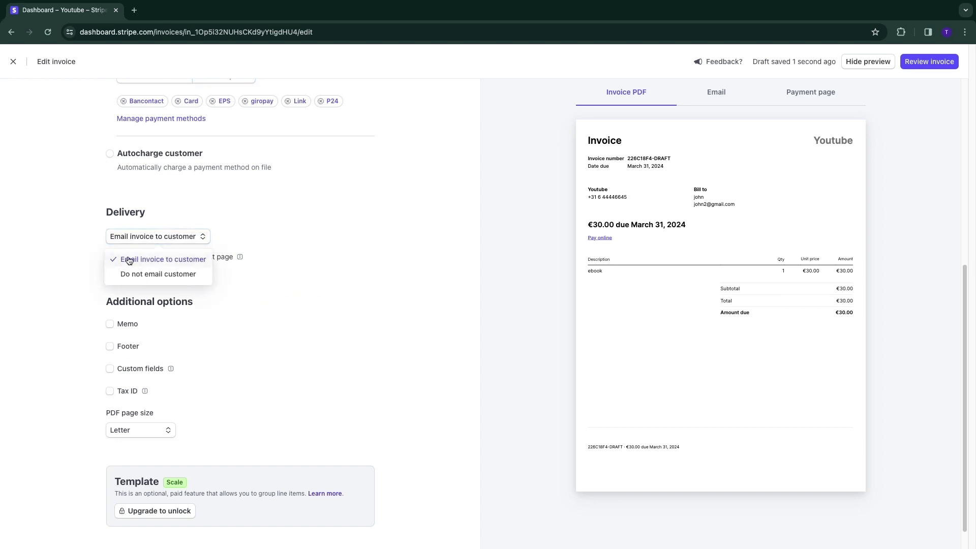
{"action": "left_click", "coordinate": [273, 263]}
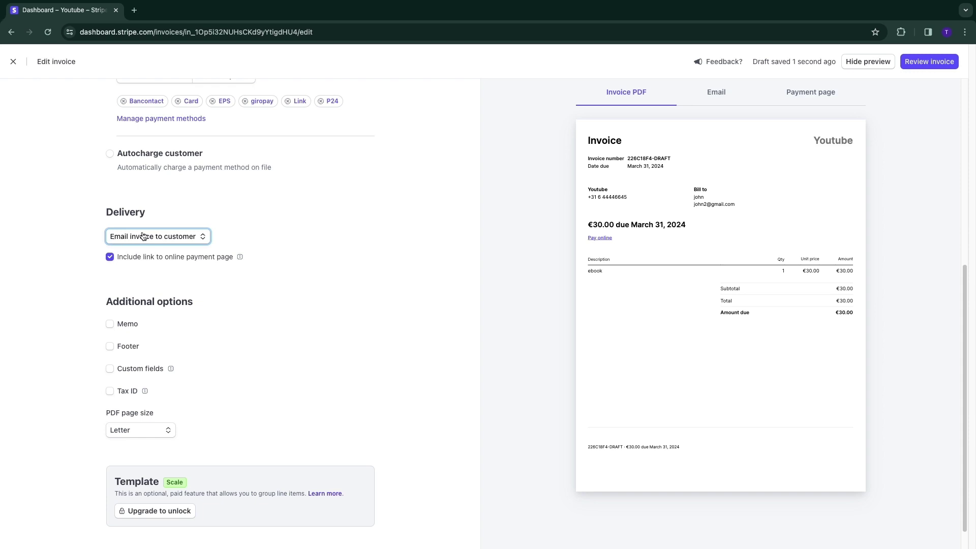
{"action": "scroll", "coordinate": [74, 246], "scroll_direction": "down", "scroll_amount": 1}
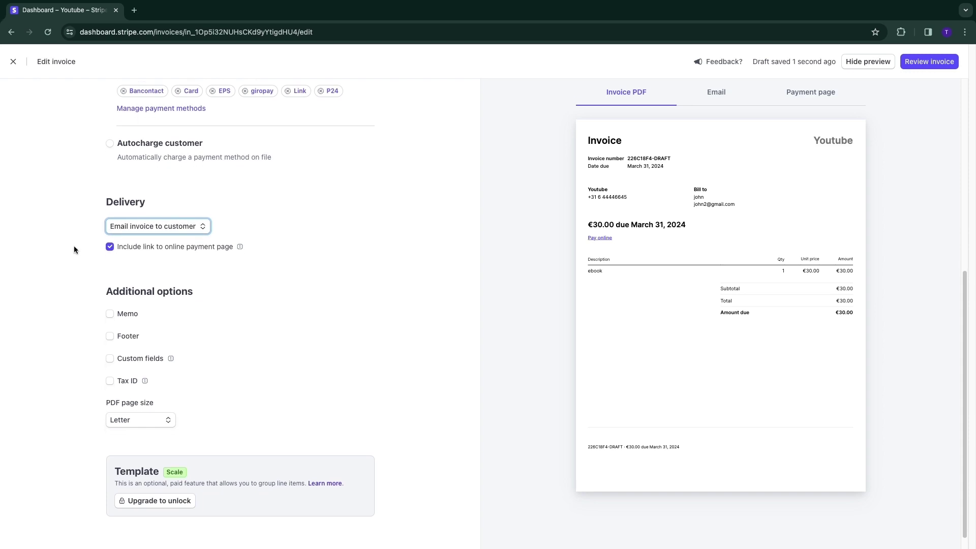
{"action": "scroll", "coordinate": [131, 270], "scroll_direction": "down", "scroll_amount": 1}
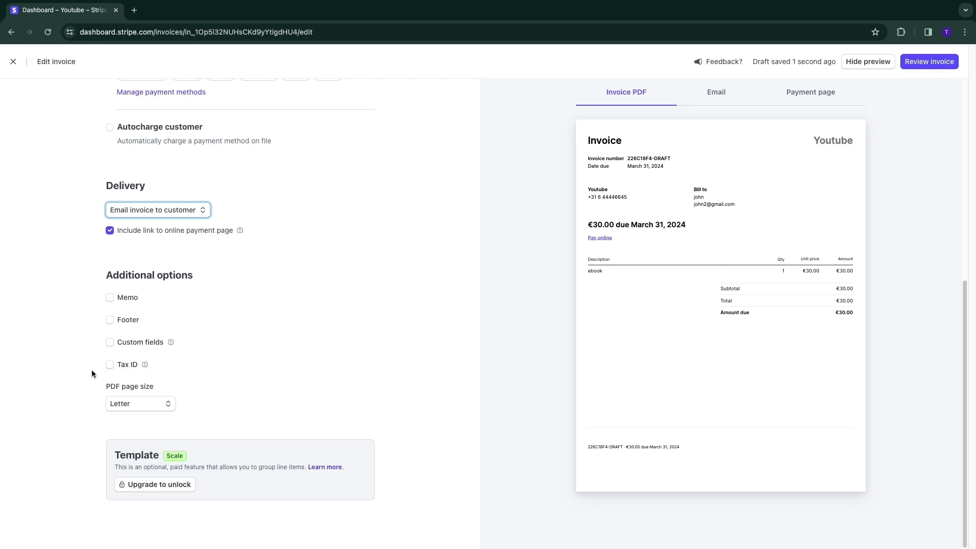
{"action": "scroll", "coordinate": [86, 376], "scroll_direction": "up", "scroll_amount": 5}
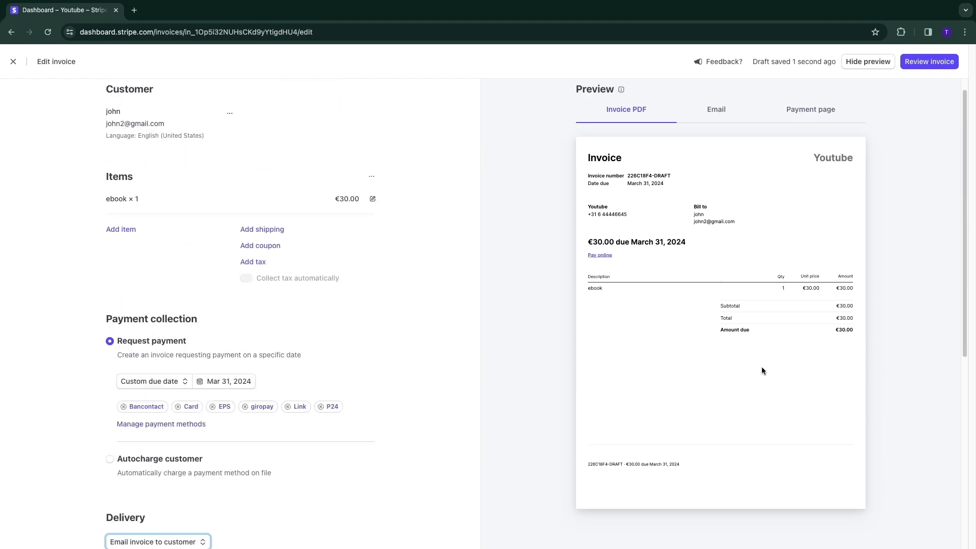
- Preview the customer email and payment page, then review and send the invoice
{"action": "left_click", "coordinate": [720, 111]}
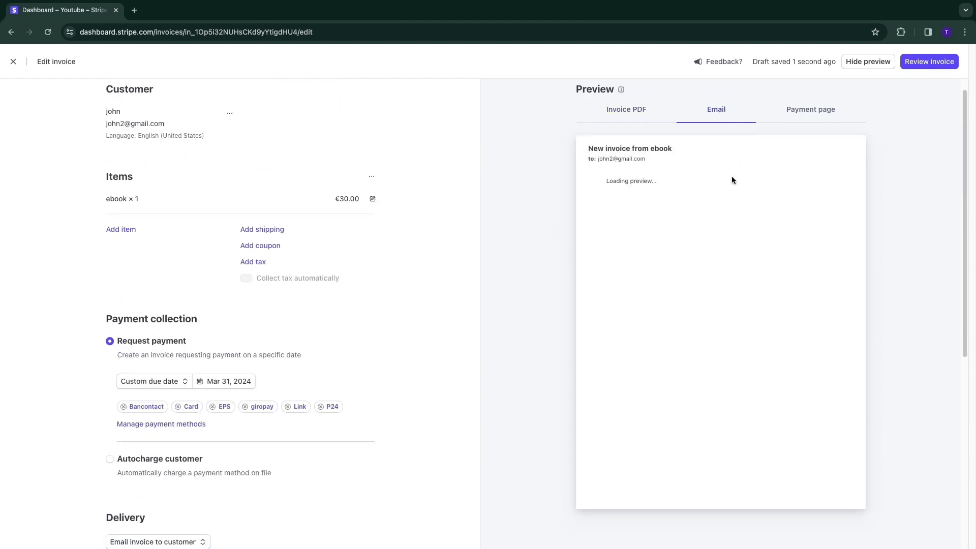
{"action": "scroll", "coordinate": [725, 279], "scroll_direction": "down", "scroll_amount": 2}
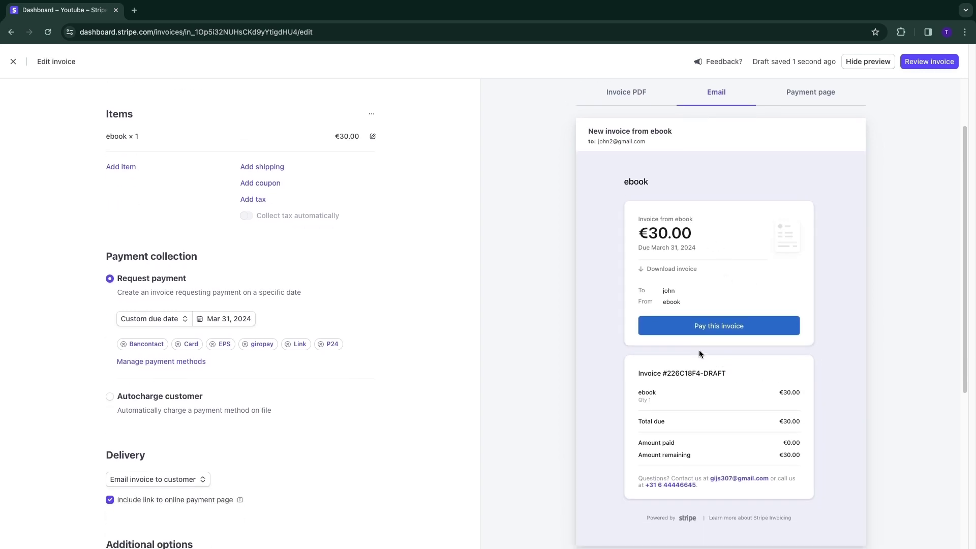
{"action": "scroll", "coordinate": [704, 350], "scroll_direction": "up", "scroll_amount": 2}
{"action": "left_click", "coordinate": [804, 124]}
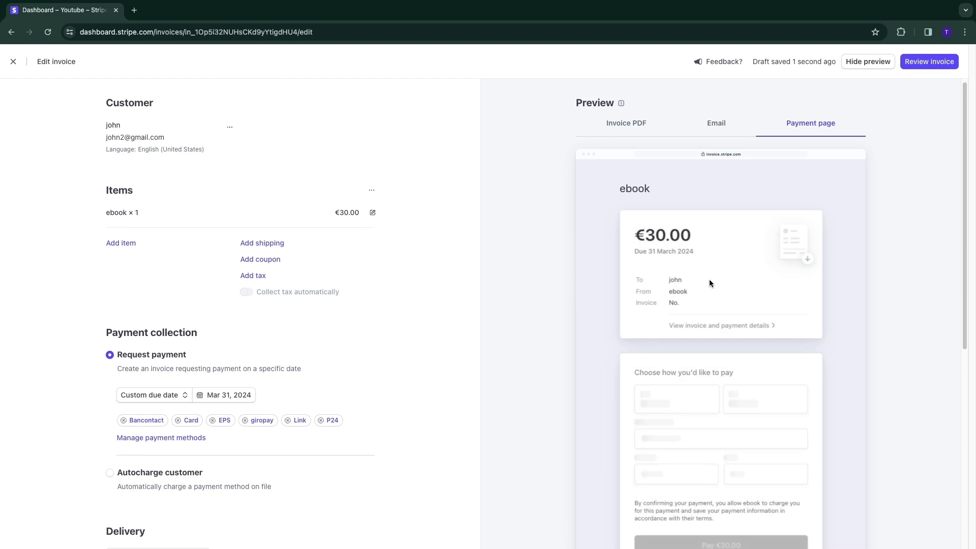
{"action": "scroll", "coordinate": [721, 290], "scroll_direction": "down", "scroll_amount": 2}
{"action": "scroll", "coordinate": [686, 344], "scroll_direction": "down", "scroll_amount": 2}
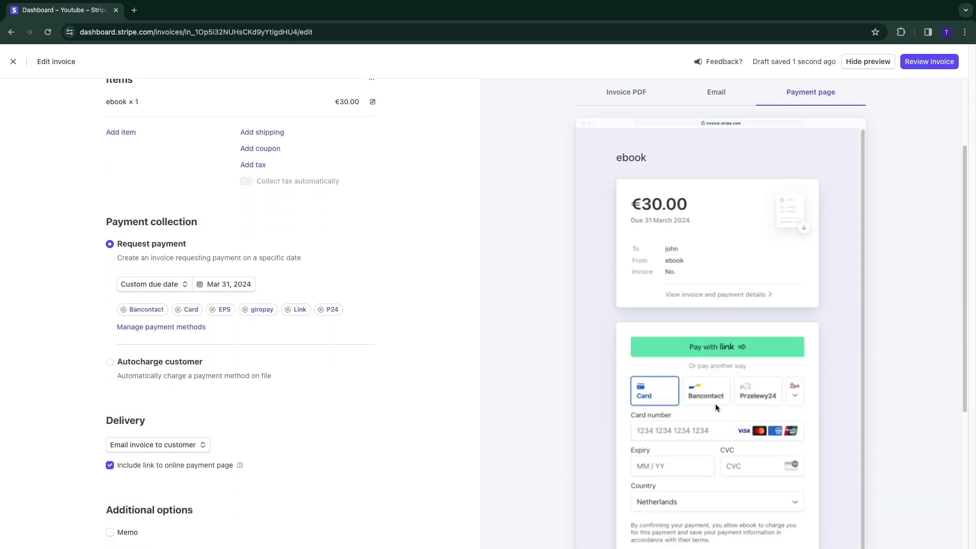
{"action": "scroll", "coordinate": [715, 407], "scroll_direction": "up", "scroll_amount": 3}
{"action": "left_click", "coordinate": [923, 63]}
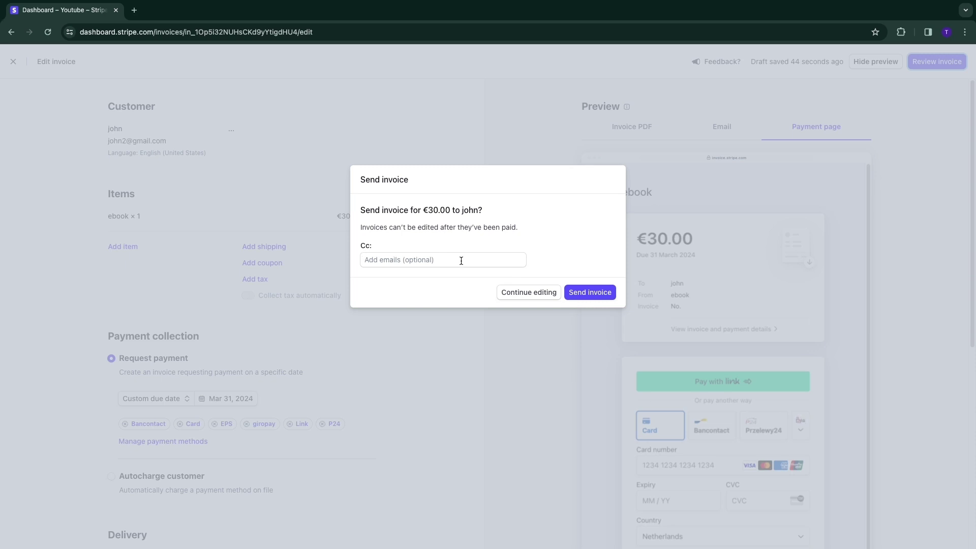
{"action": "left_click", "coordinate": [592, 297]}
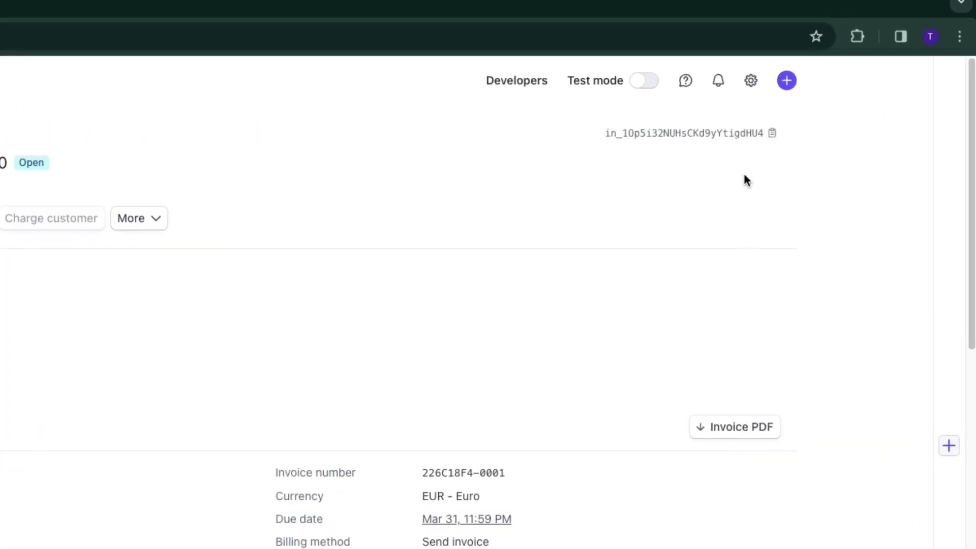
- Start a new payment link from the + menu and list its link types
{"action": "left_click", "coordinate": [787, 80]}
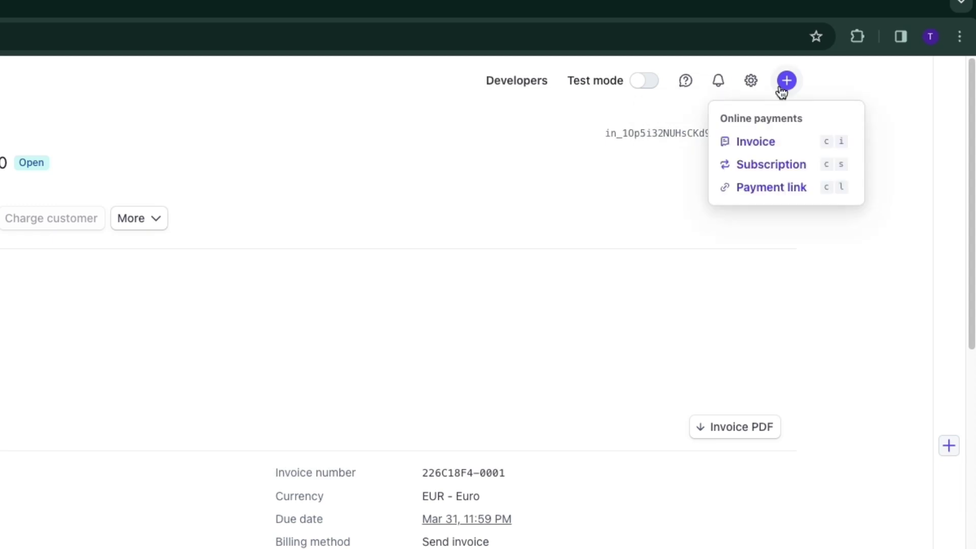
{"action": "left_click", "coordinate": [761, 189]}
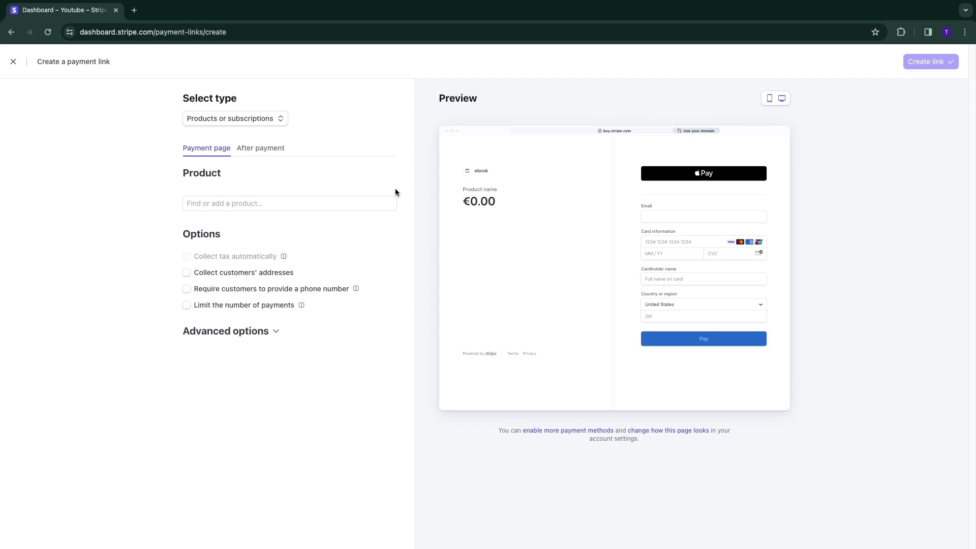
{"action": "left_click", "coordinate": [205, 121]}
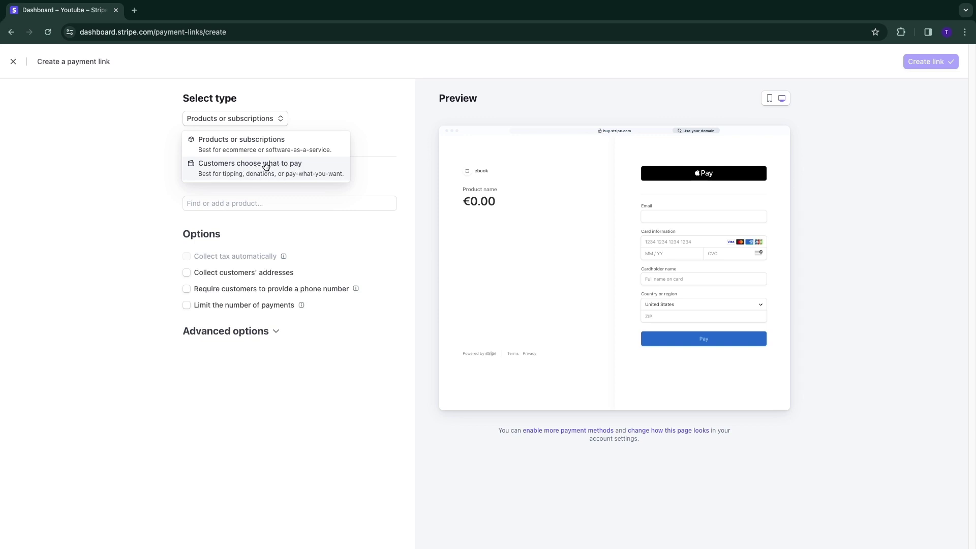
- Sell the €30.00 ebook product, require a phone number, and show advanced options
{"action": "left_click", "coordinate": [239, 142]}
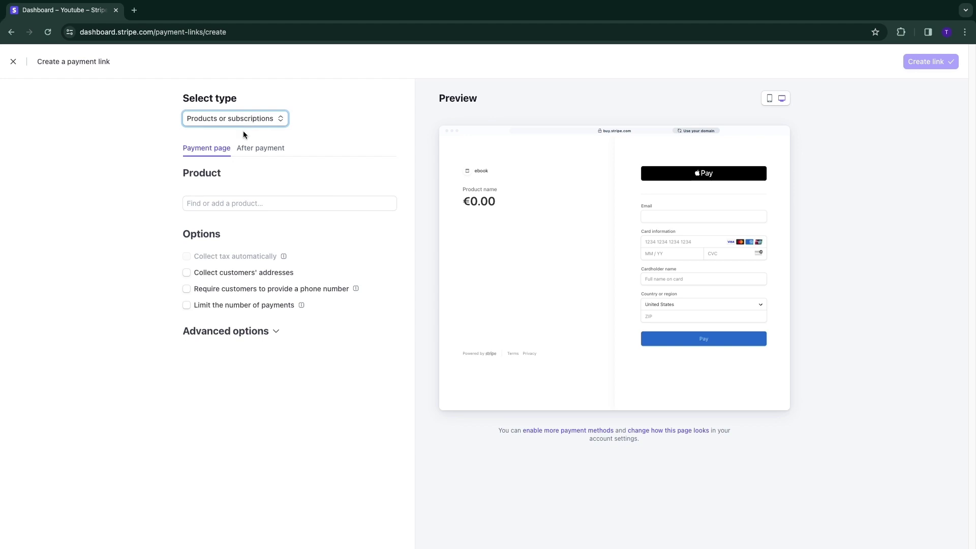
{"action": "left_click", "coordinate": [203, 203]}
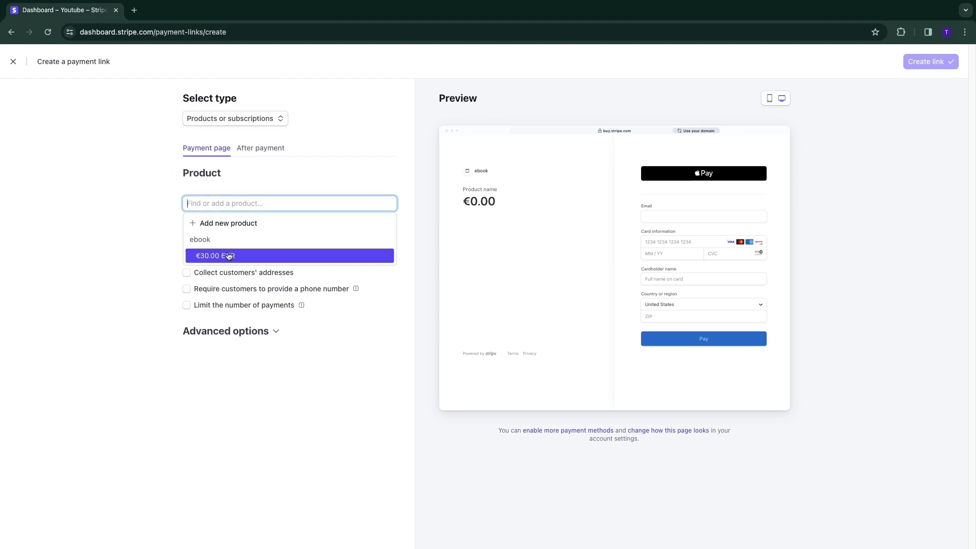
{"action": "left_click", "coordinate": [213, 258]}
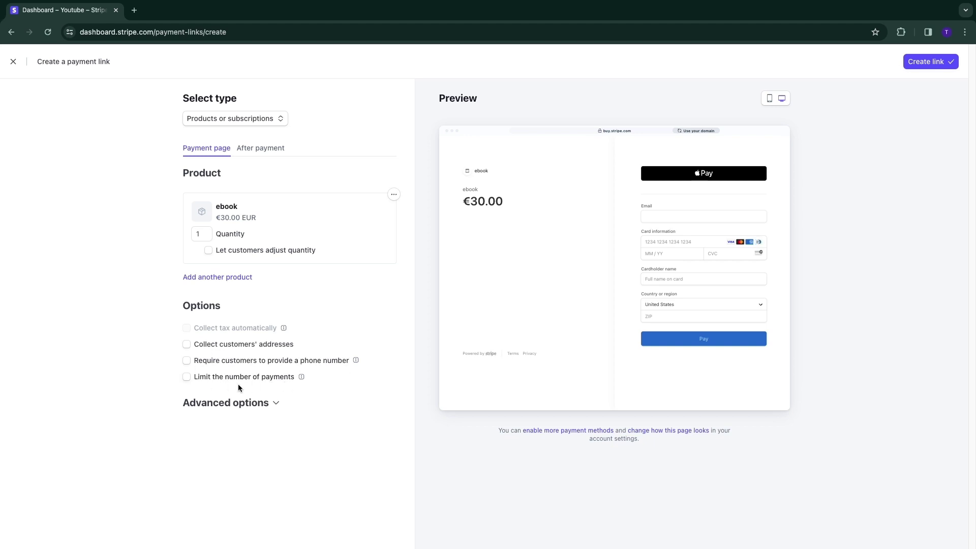
{"action": "left_click", "coordinate": [186, 362]}
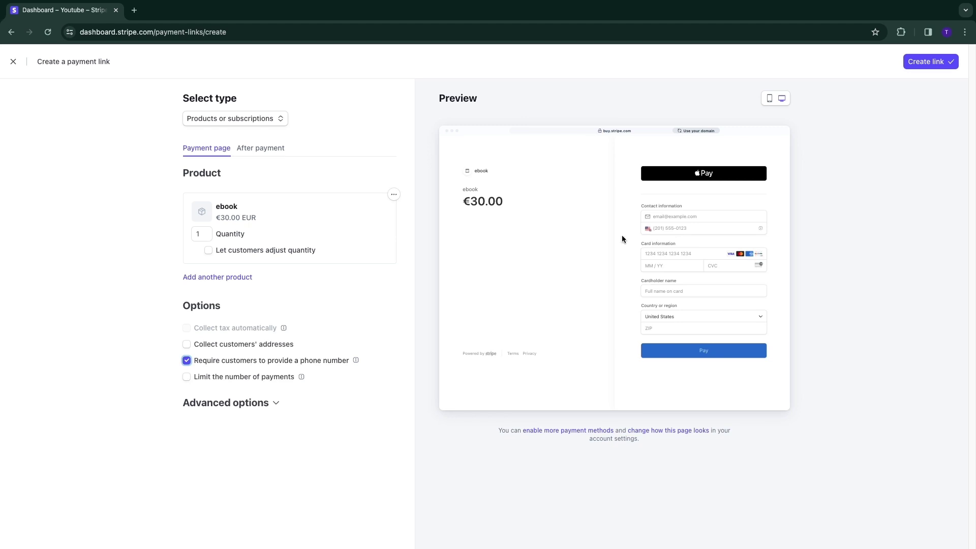
{"action": "left_click", "coordinate": [240, 411]}
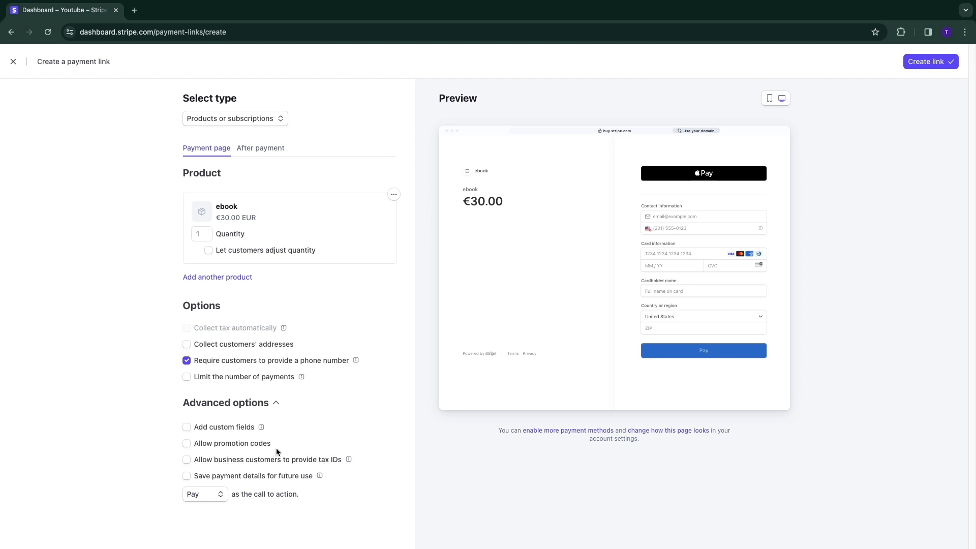
- Create the ebook payment link, copy its URL and view the sharing options
{"action": "left_click", "coordinate": [928, 68]}
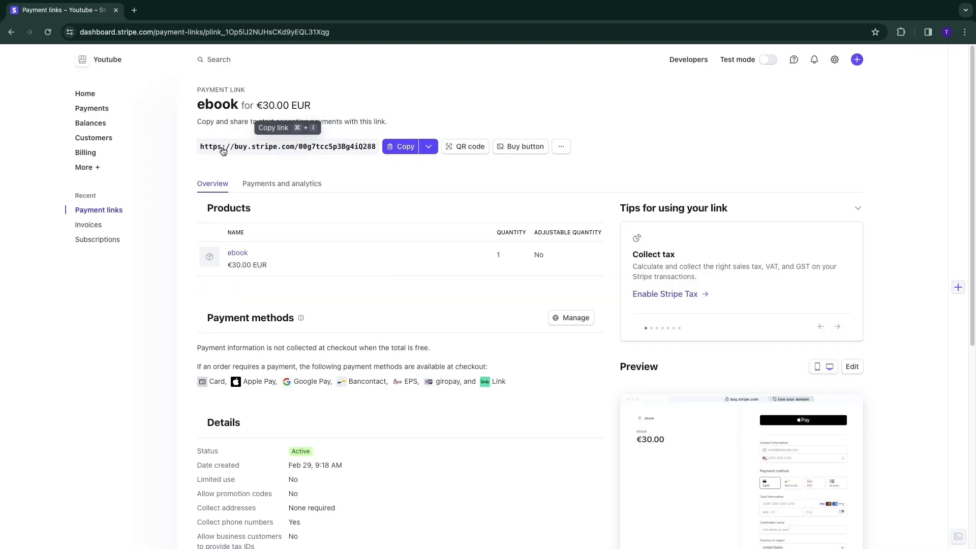
{"action": "left_click", "coordinate": [392, 148]}
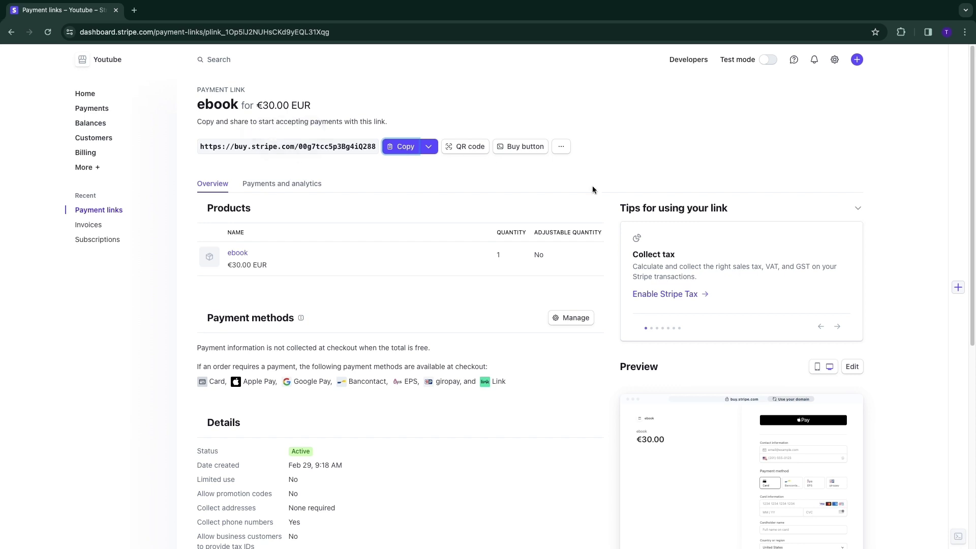
{"action": "left_click", "coordinate": [430, 147]}
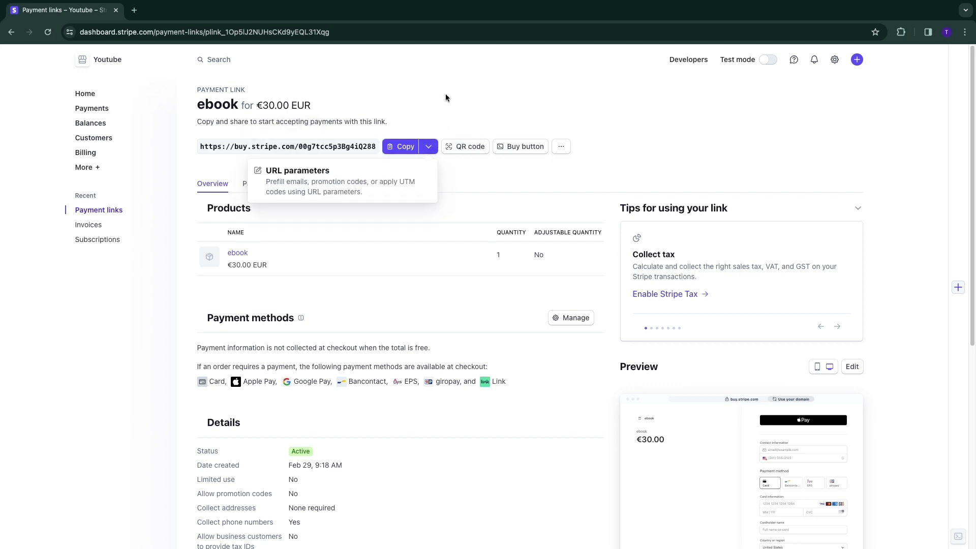
- Load the copied link's checkout page in a private browser window
{"action": "key", "text": "super+shift+n"}
{"action": "key", "text": "super+v"}
{"action": "key", "text": "Return"}
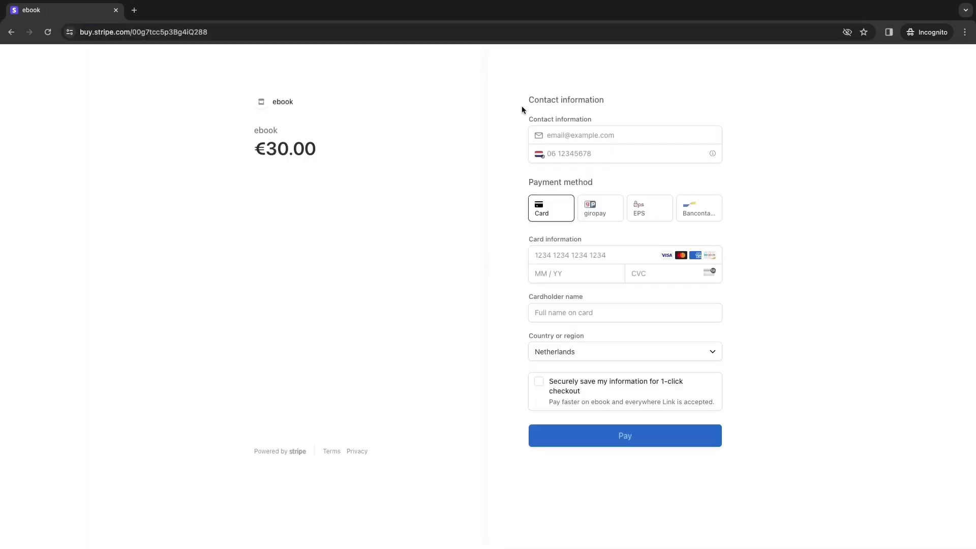
- Try the giropay, EPS, Bancontact and card payment options, then close the checkout page
{"action": "left_click_drag", "start_coordinate": [548, 100], "coordinate": [619, 151]}
{"action": "left_click", "coordinate": [829, 158]}
{"action": "left_click", "coordinate": [610, 215]}
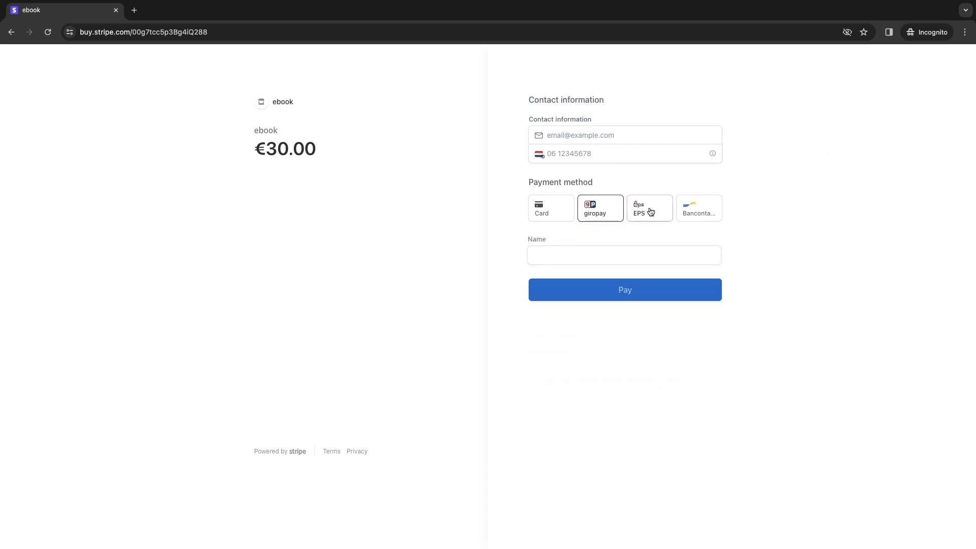
{"action": "left_click", "coordinate": [649, 211]}
{"action": "left_click", "coordinate": [705, 213]}
{"action": "left_click", "coordinate": [553, 213]}
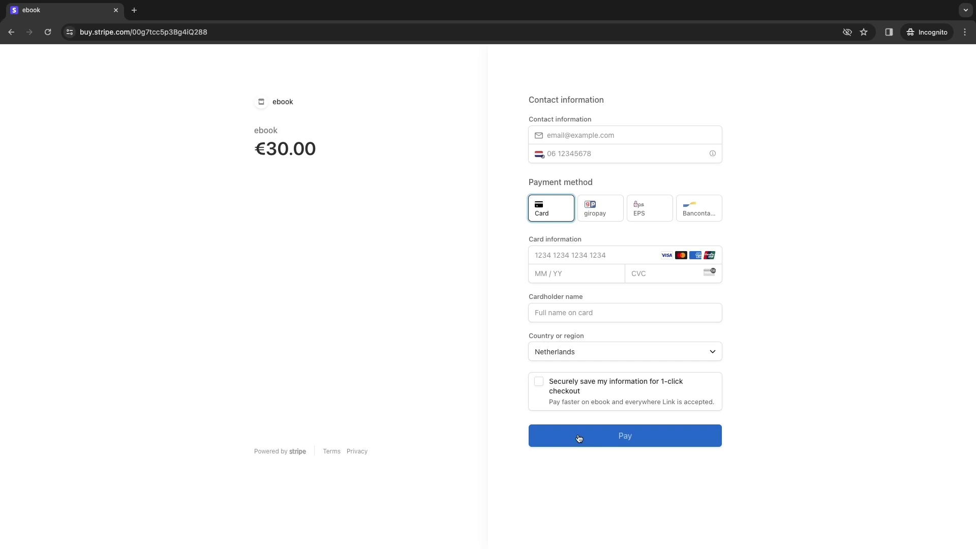
{"action": "left_click", "coordinate": [115, 10]}
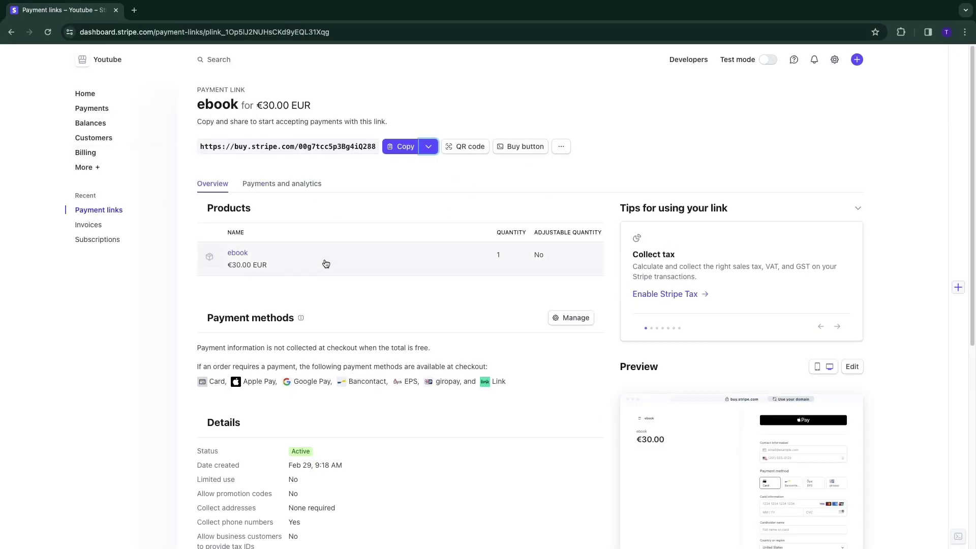
- Review the home page's gross volume and overview, checking the Yesterday comparison date picker
{"action": "left_click", "coordinate": [98, 101]}
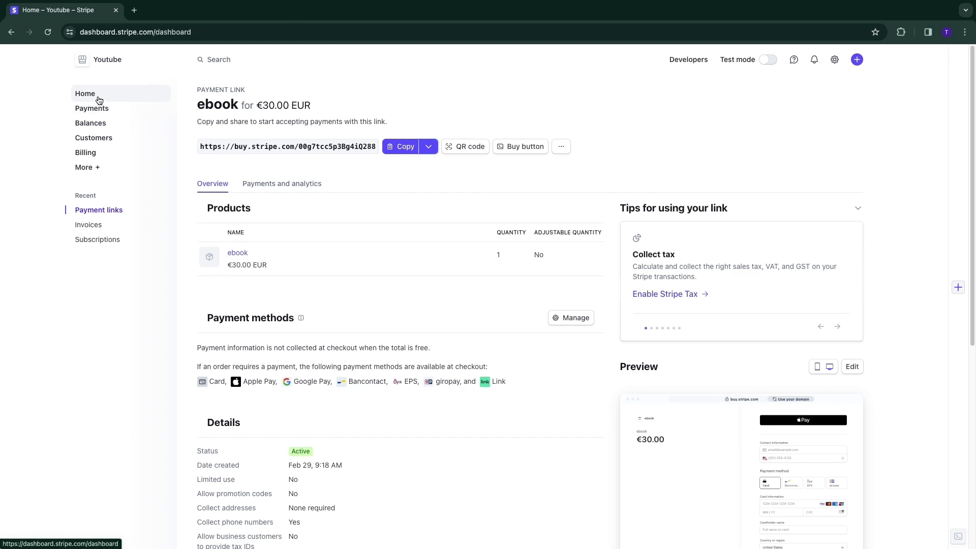
{"action": "scroll", "coordinate": [184, 309], "scroll_direction": "down", "scroll_amount": 2}
{"action": "scroll", "coordinate": [166, 300], "scroll_direction": "down", "scroll_amount": 2}
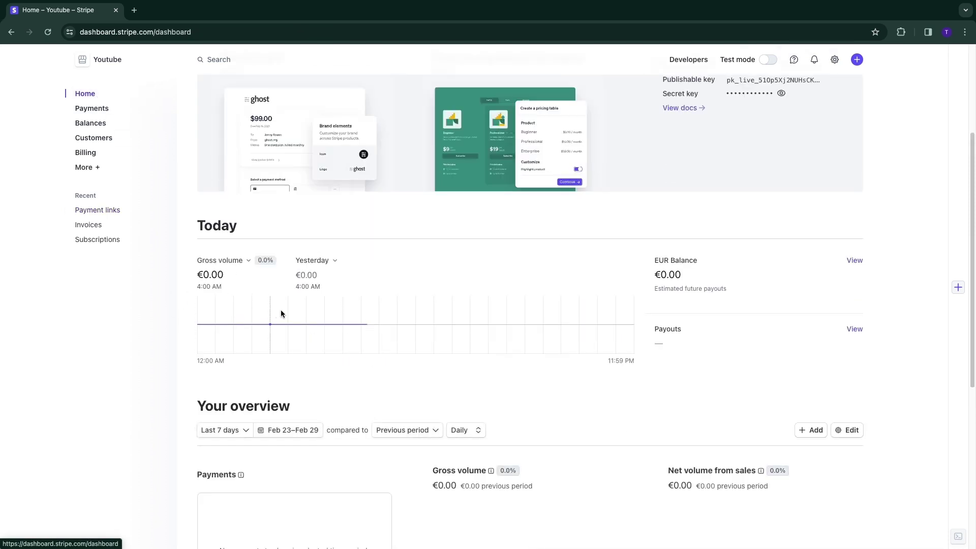
{"action": "left_click", "coordinate": [314, 262]}
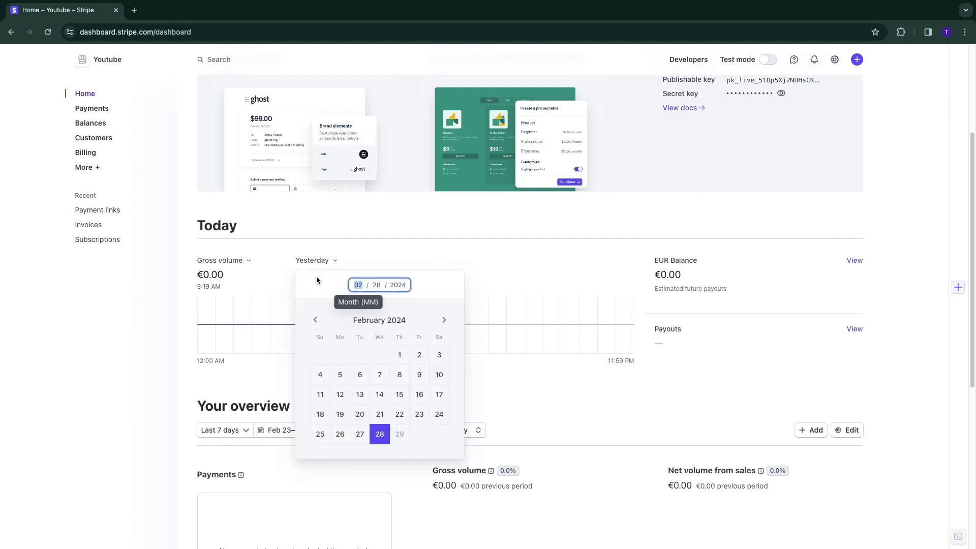
{"action": "left_click", "coordinate": [505, 242]}
{"action": "scroll", "coordinate": [578, 282], "scroll_direction": "down", "scroll_amount": 2}
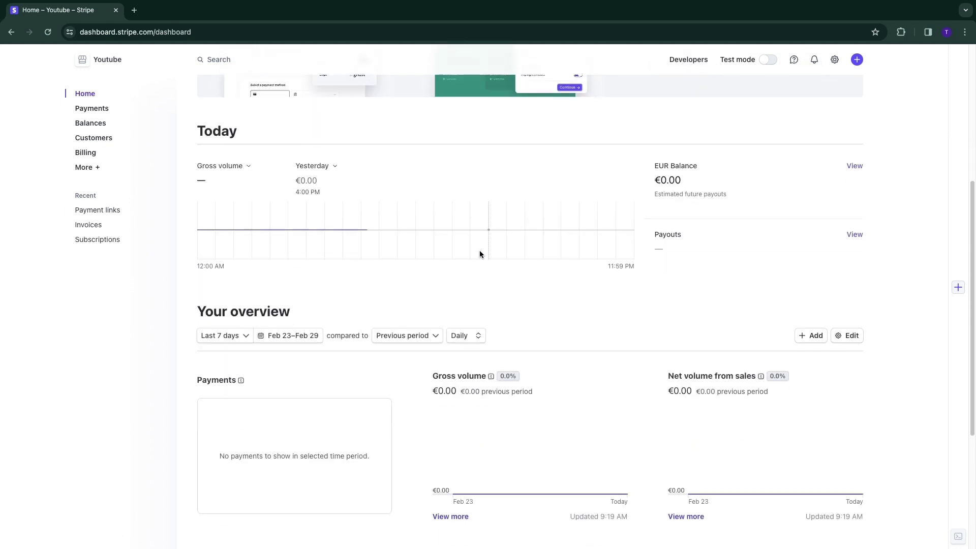
{"action": "scroll", "coordinate": [480, 250], "scroll_direction": "down", "scroll_amount": 3}
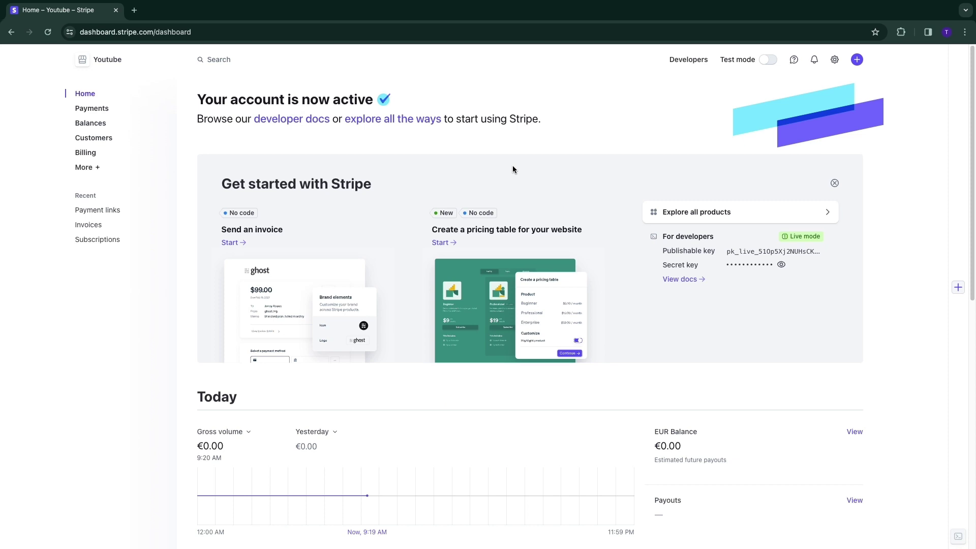
- View the Customers list with john, then check the Add customer and quick-create options
{"action": "left_click", "coordinate": [114, 137]}
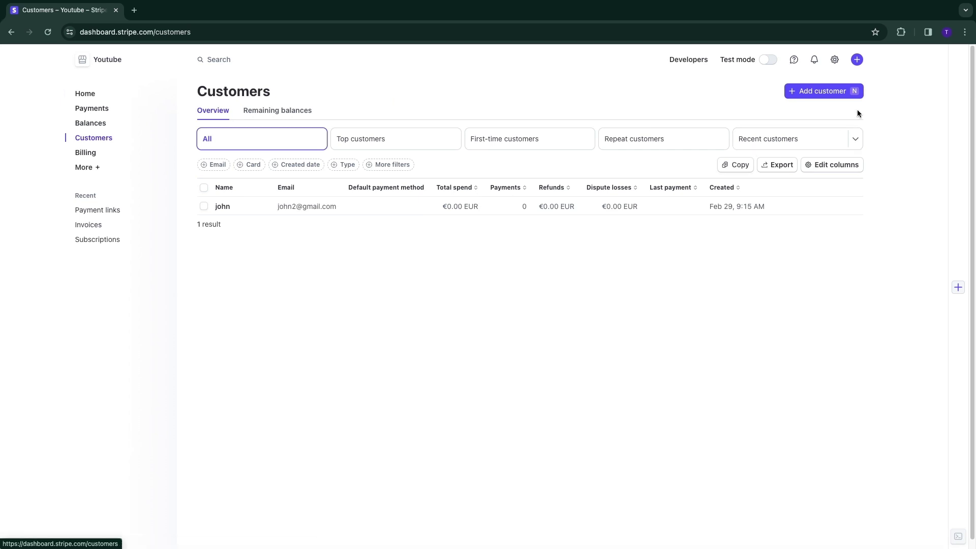
{"action": "left_click", "coordinate": [814, 91]}
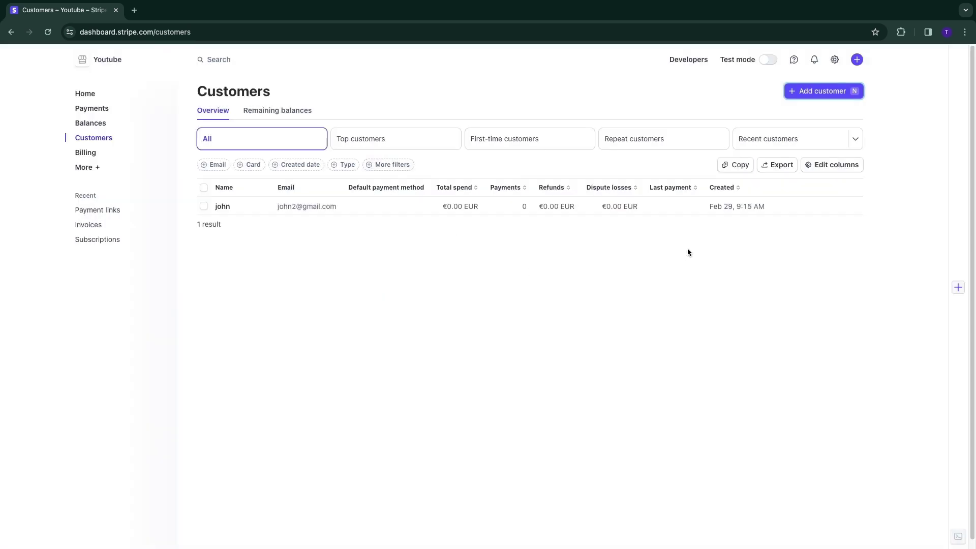
{"action": "left_click", "coordinate": [856, 59]}
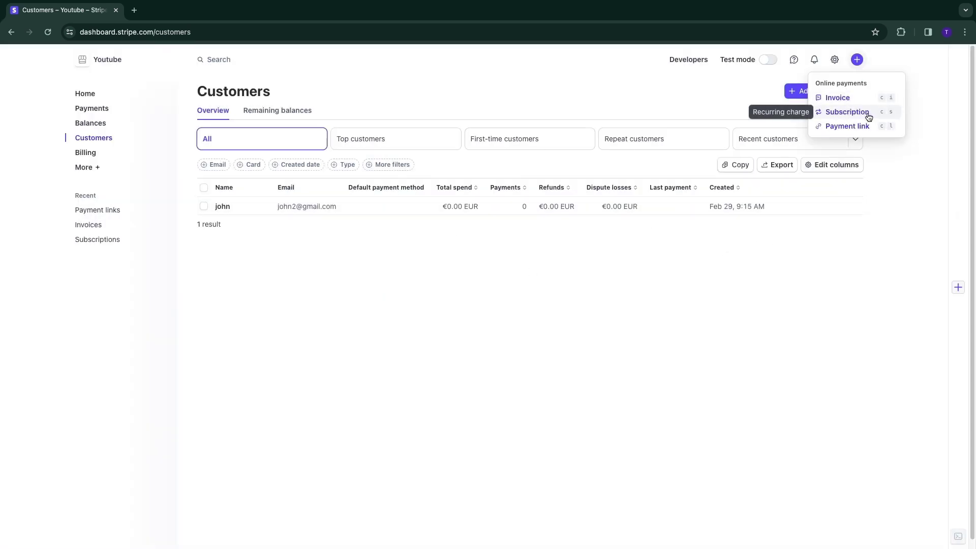